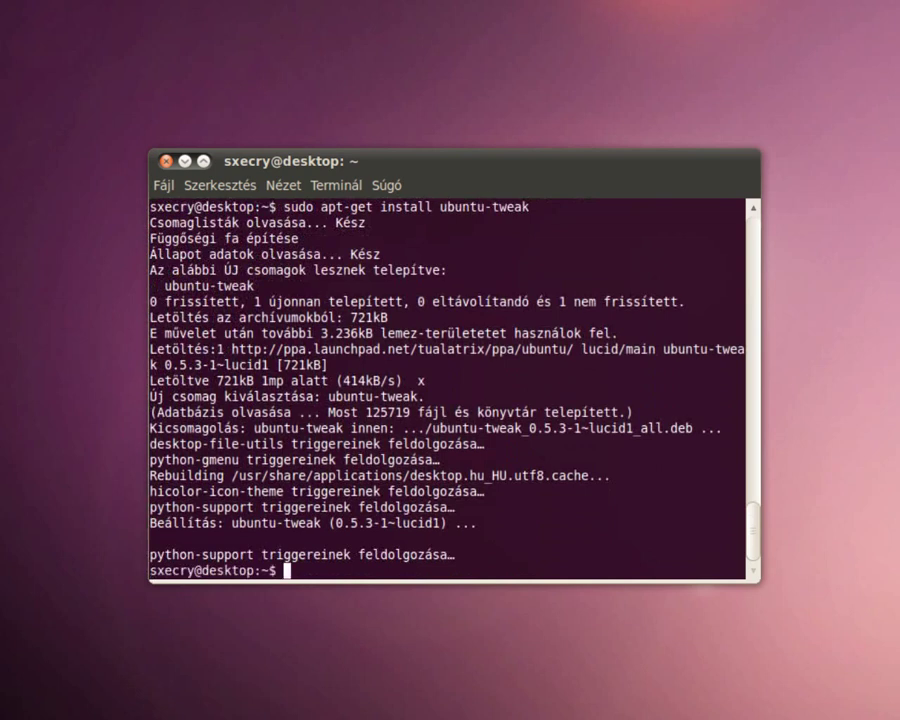
Run sudo apt-get install for gnome-do, ubuntu-restricted-extras, vlc, exaile, deluge and imagemagick in the terminal
key(Up)
key(BackSpace)
key(BackSpace)
key(BackSpace)
key(BackSpace)
key(BackSpace)
key(BackSpace)
key(BackSpace)
key(BackSpace)
key(BackSpace)
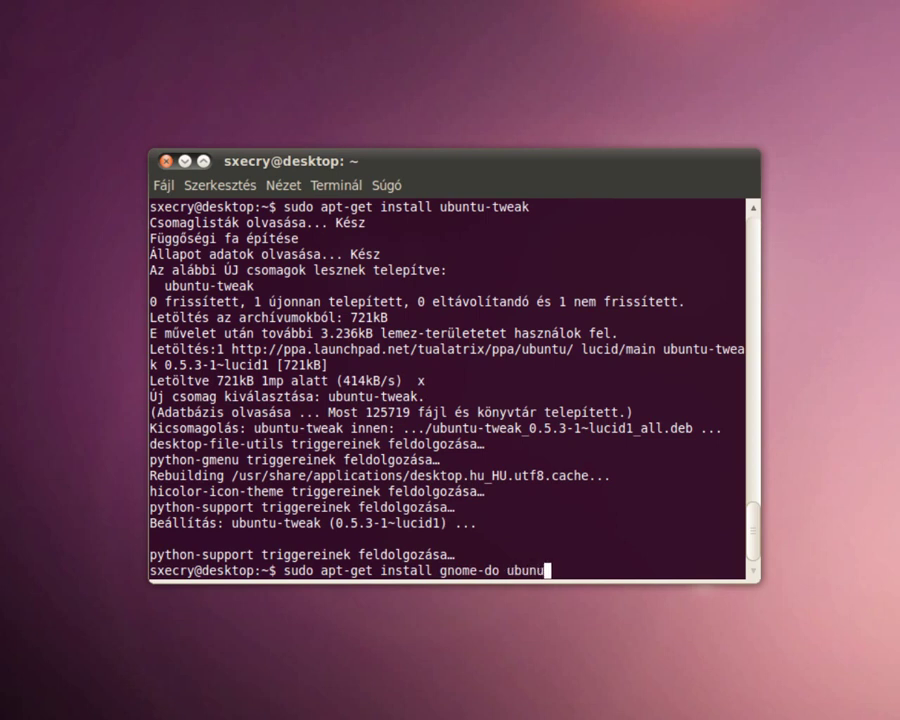
text(-restricted-extras )
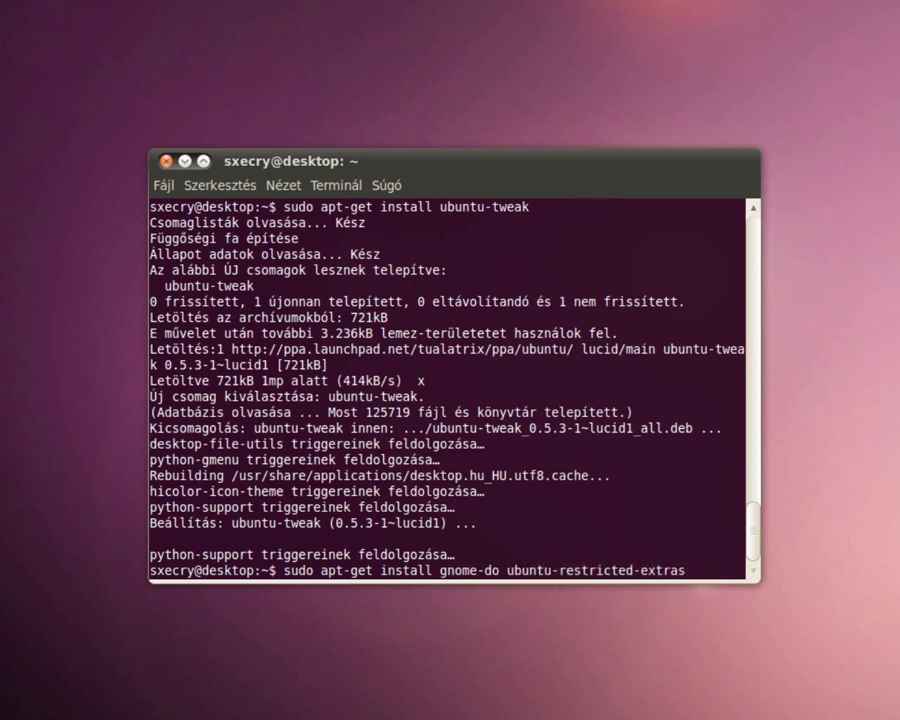
text(vlc exaile deluge)
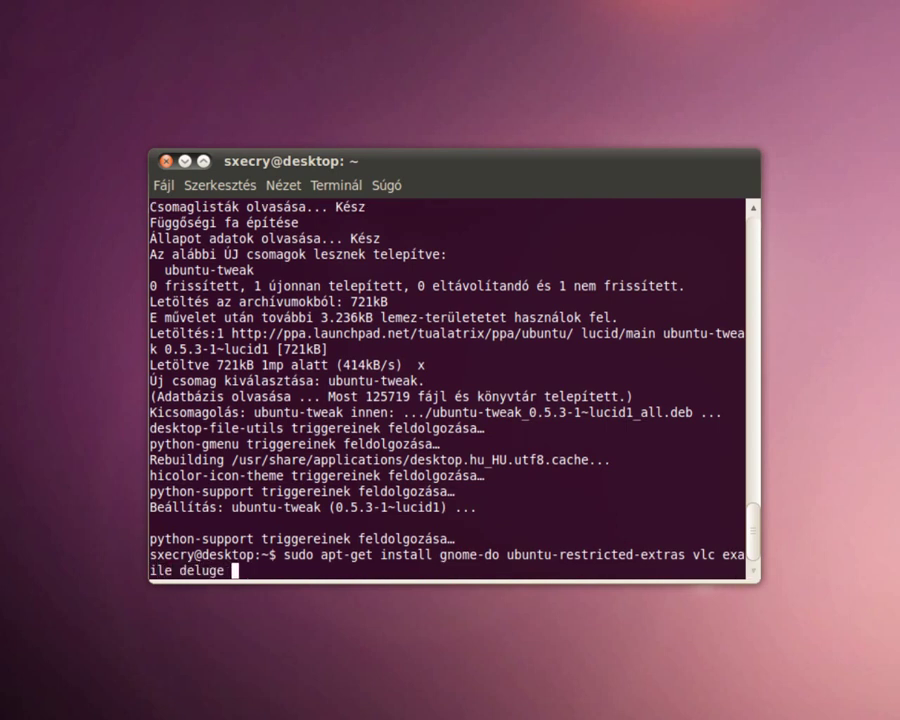
text( imagemagick)
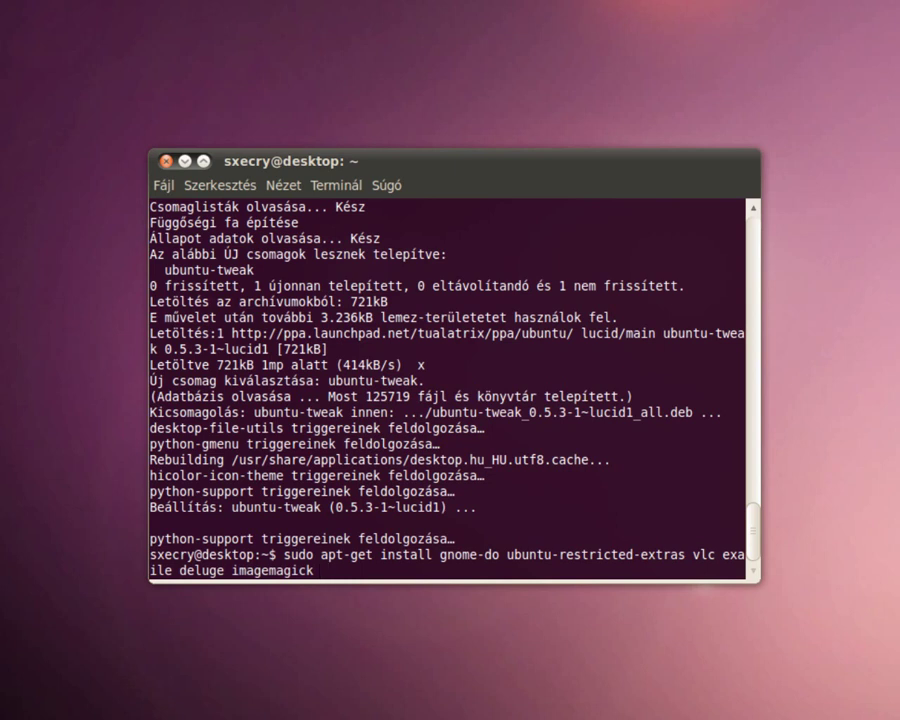
key(Return)
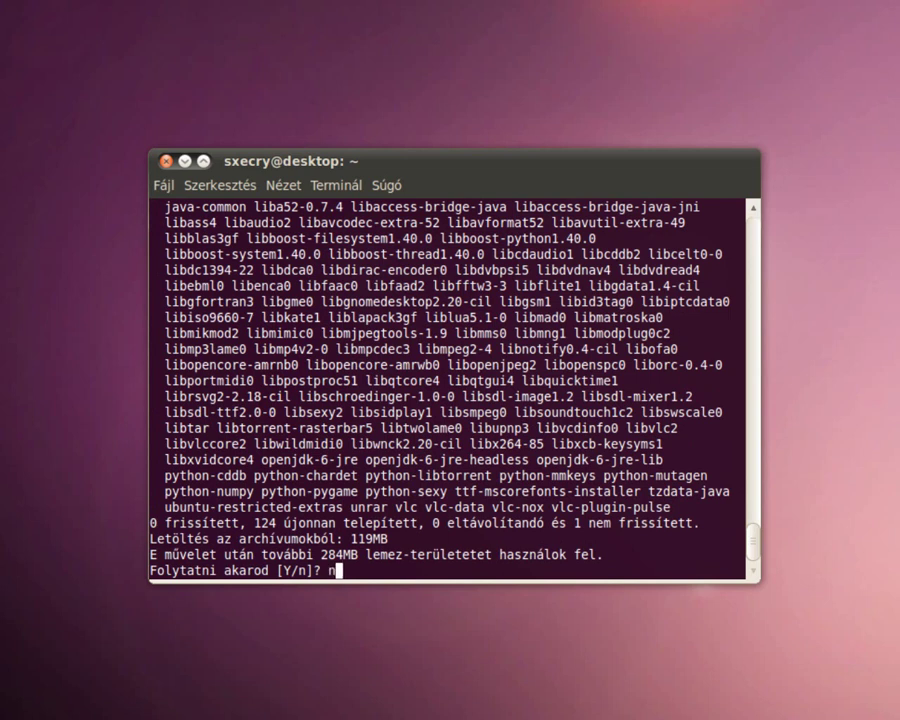
Decline the pending installation, and rerun the same install command with gimp added, accepting the download
text(n)
key(Return)
key(Up)
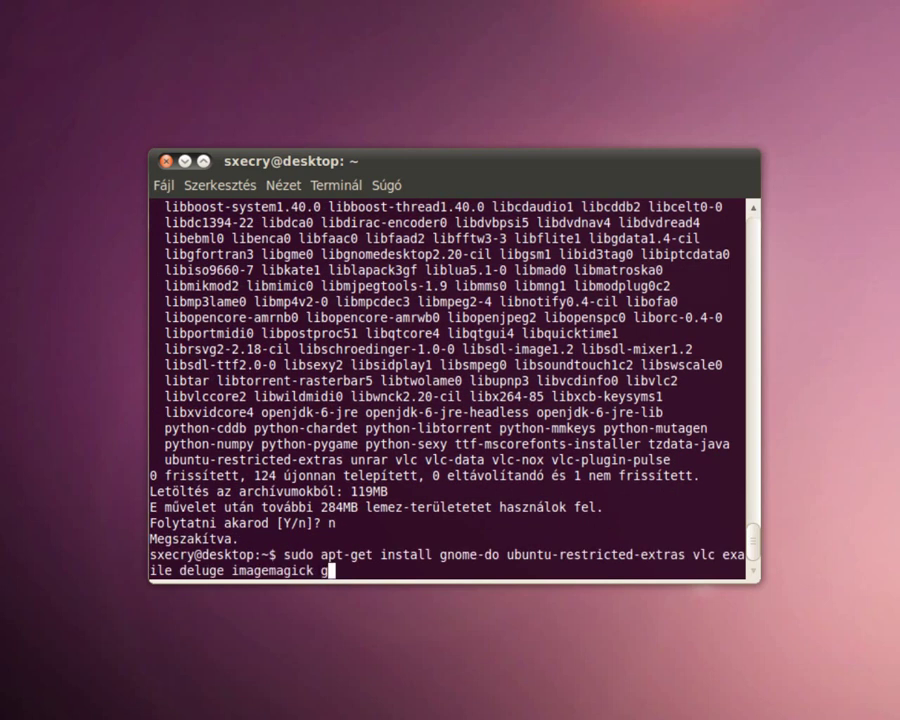
text(gimp)
key(Return)
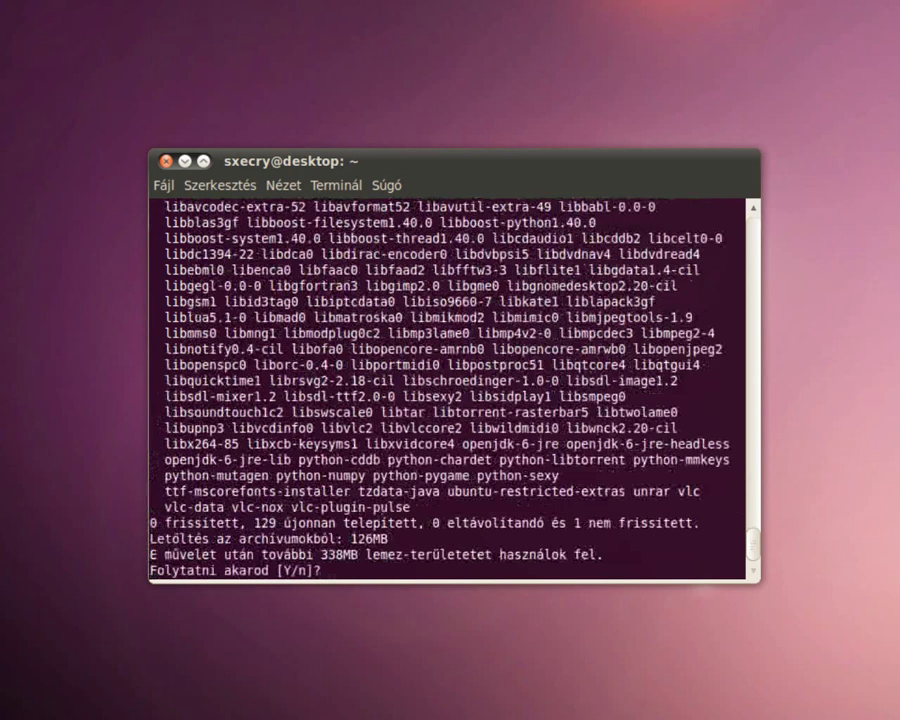
key(Return)
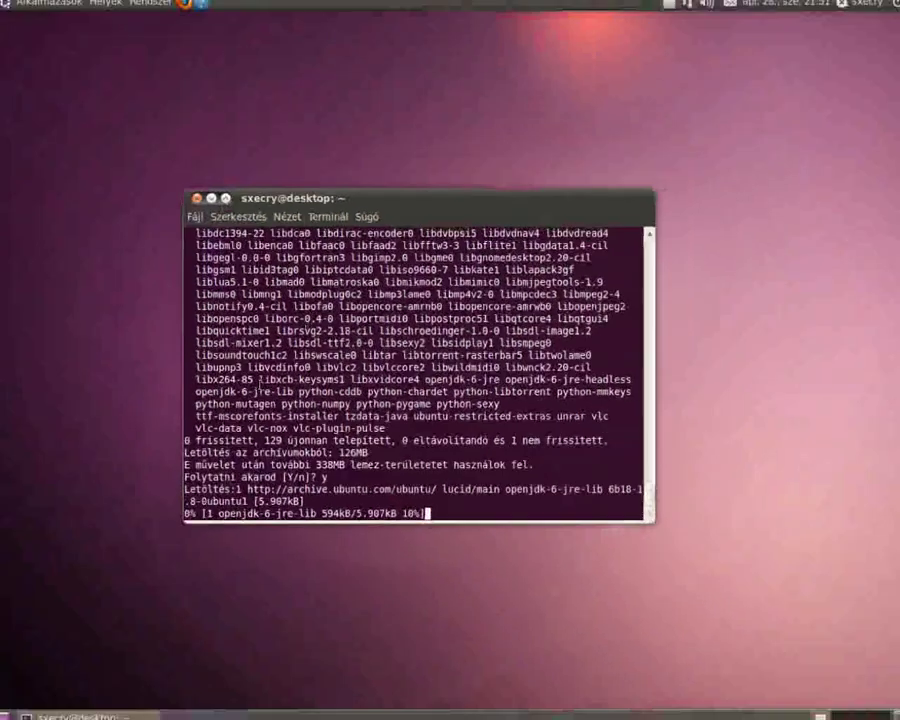
Open the CompizConfig settings manager and enable Munkaasztal kocka, disabling the conflicting Asztal fal plugin
click(155, 8)
mouse_move(160, 30)
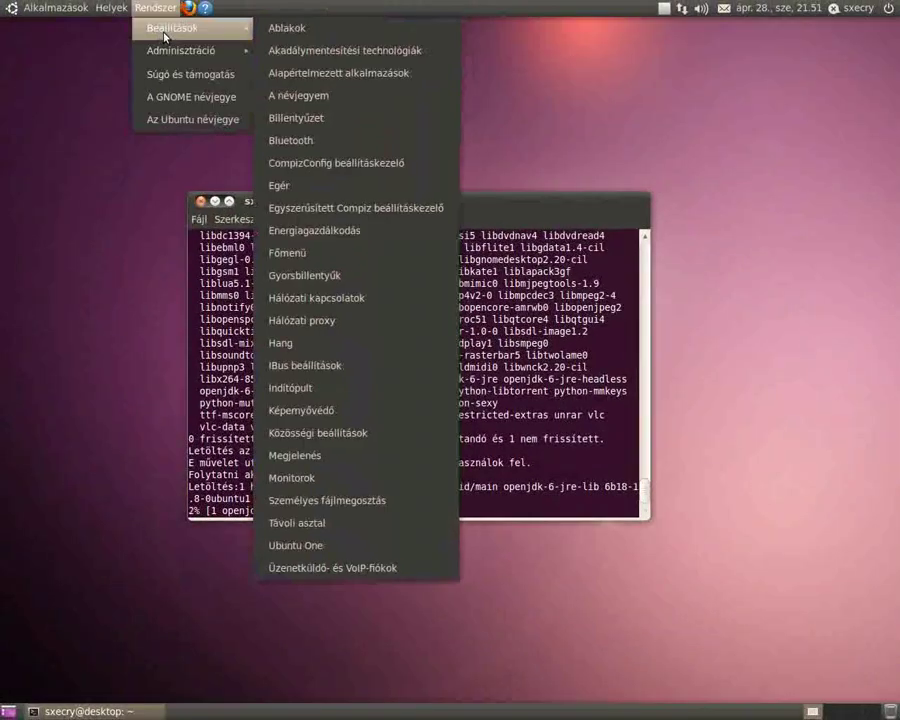
click(405, 167)
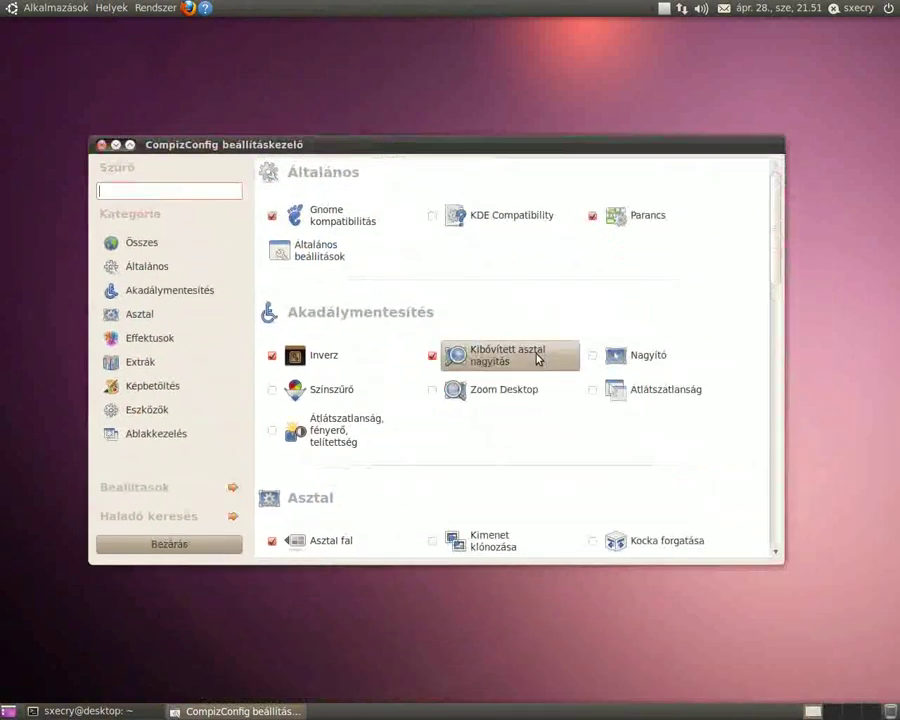
scroll(534, 375, down, 2)
scroll(534, 379, down, 1)
click(431, 430)
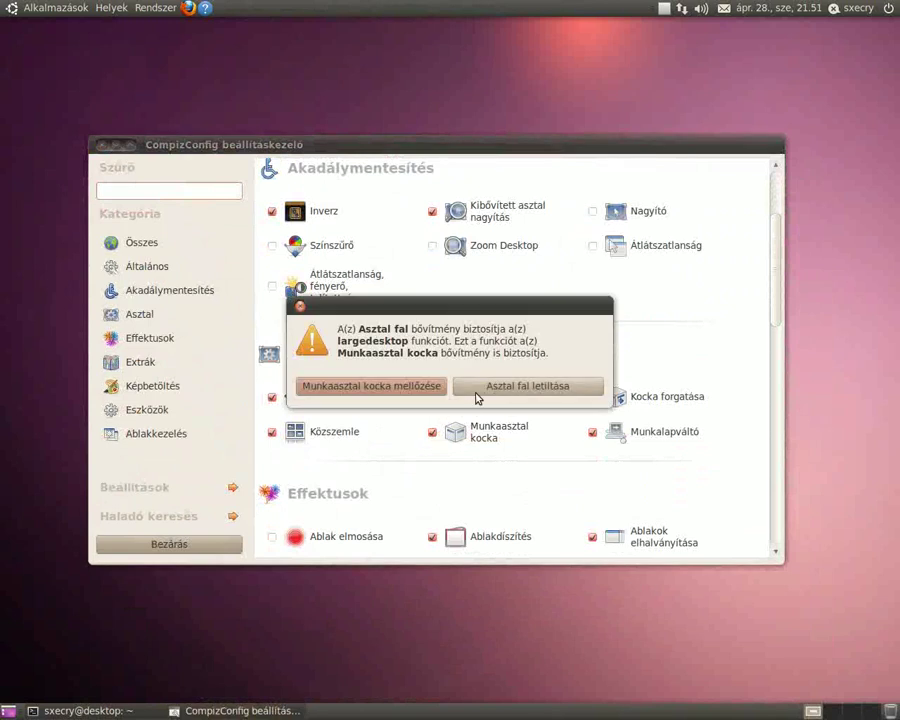
click(481, 388)
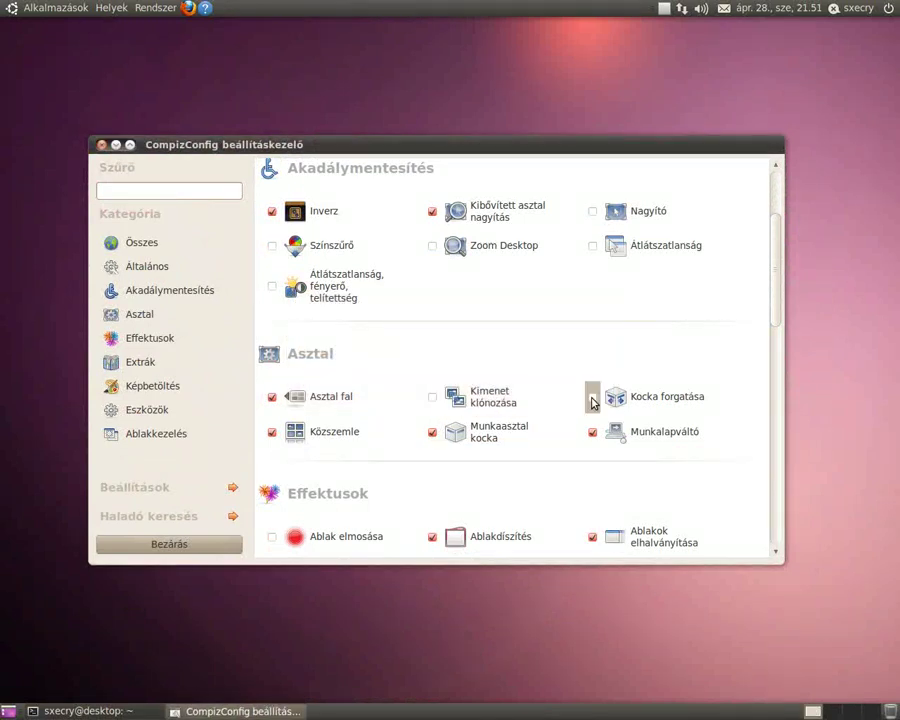
Enable Kocka forgatása and assign Button9 to its Forgatás balra mouse binding without modifier keys
click(668, 397)
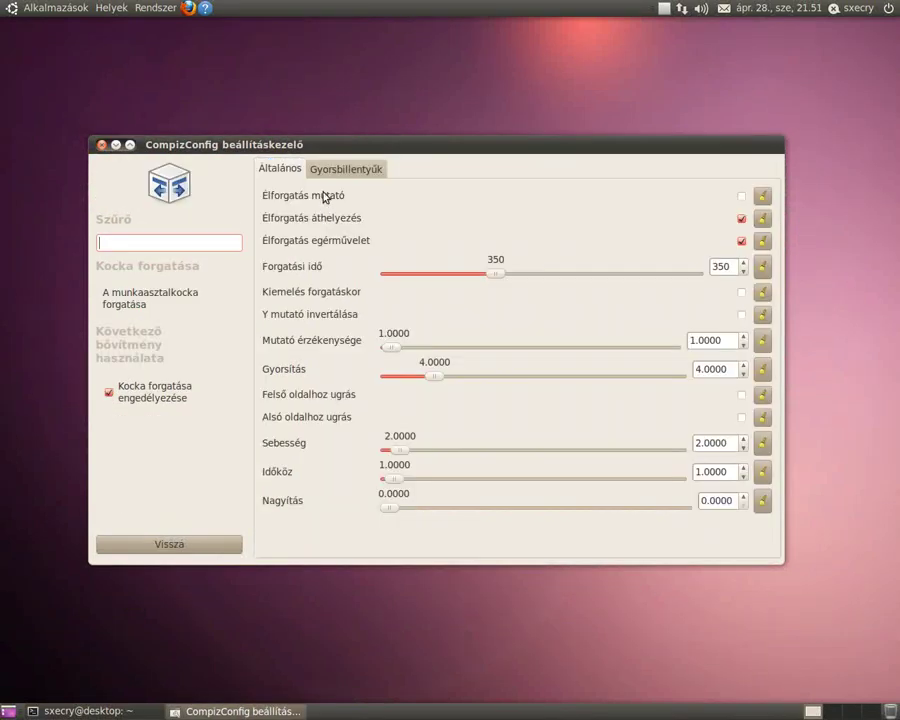
click(345, 168)
click(308, 195)
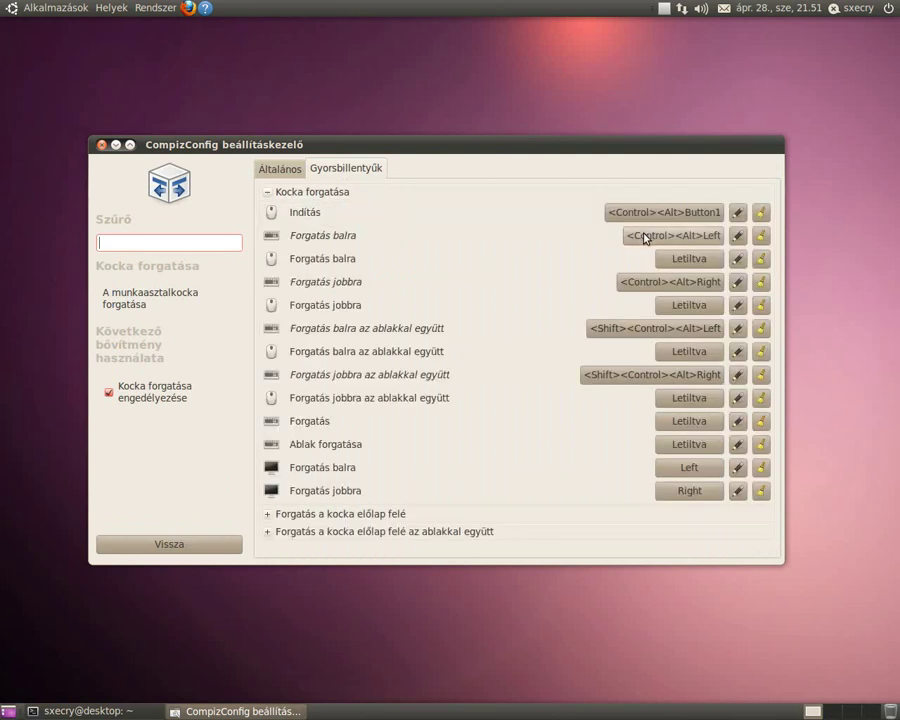
click(683, 259)
click(399, 364)
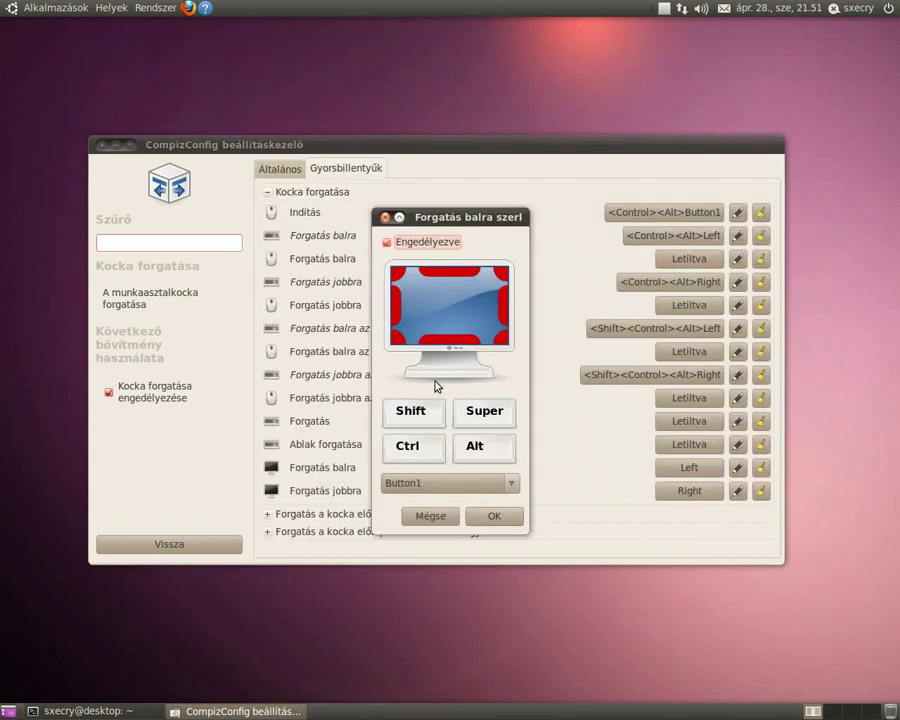
click(482, 481)
click(449, 657)
click(487, 513)
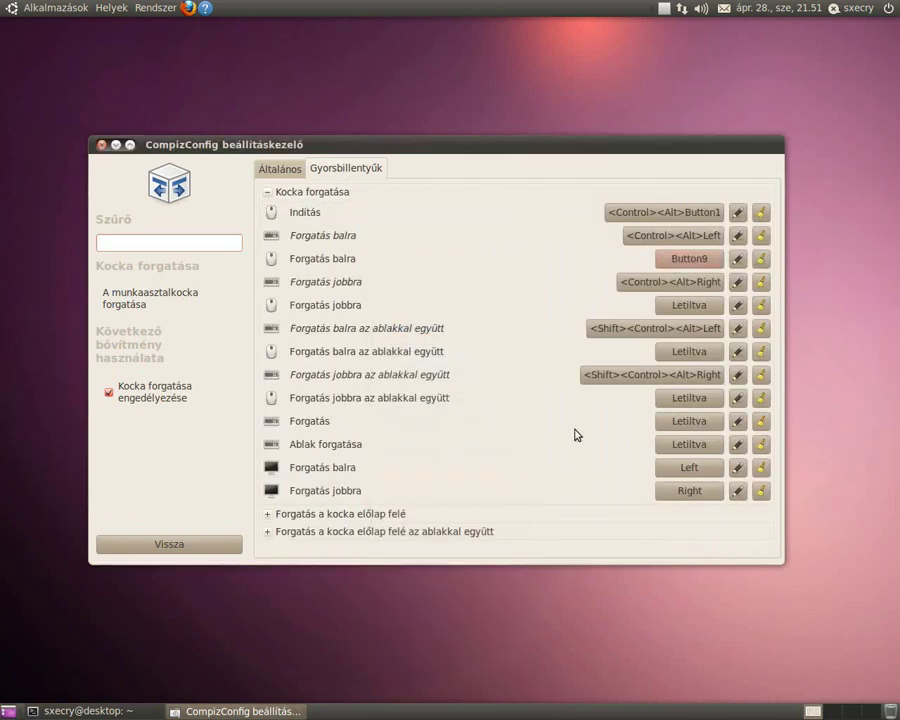
Assign Button8 to the Forgatás jobbra mouse binding of the cube rotation and return to the plugin overview
click(689, 305)
click(399, 364)
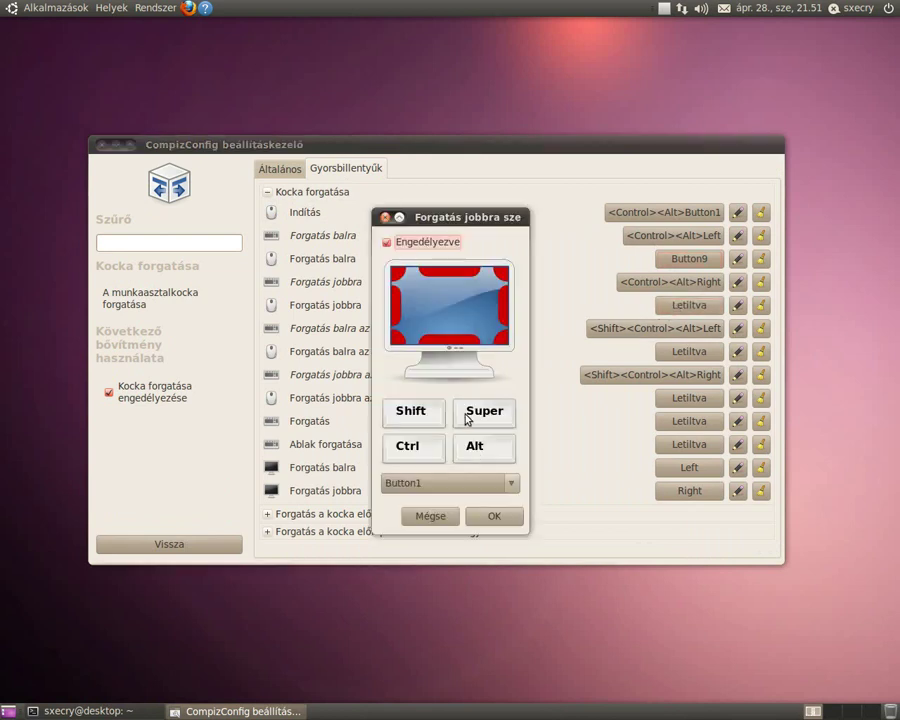
click(482, 484)
click(444, 633)
click(494, 517)
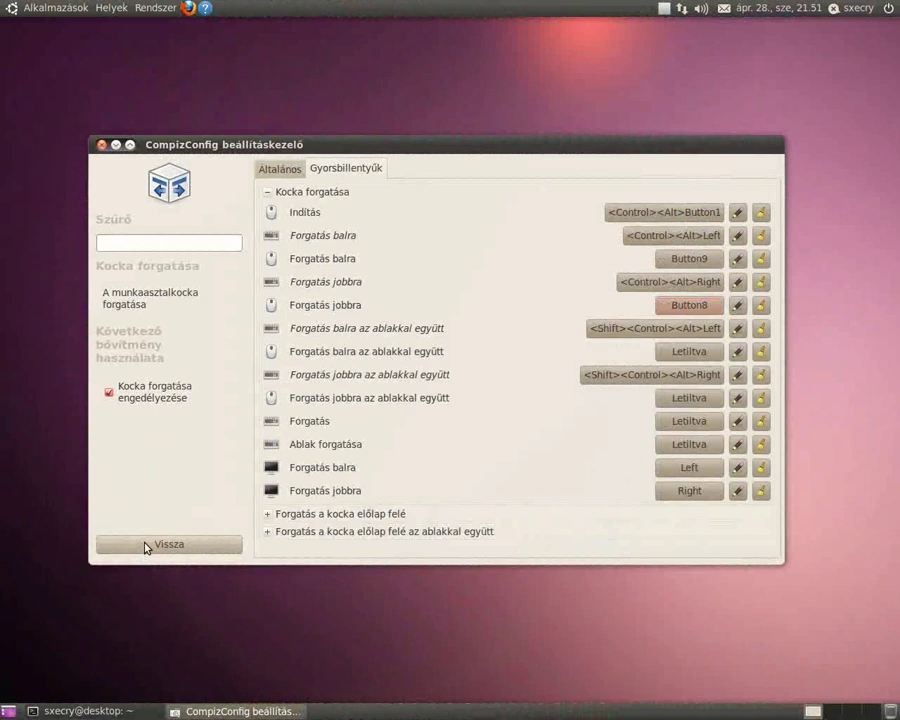
click(145, 545)
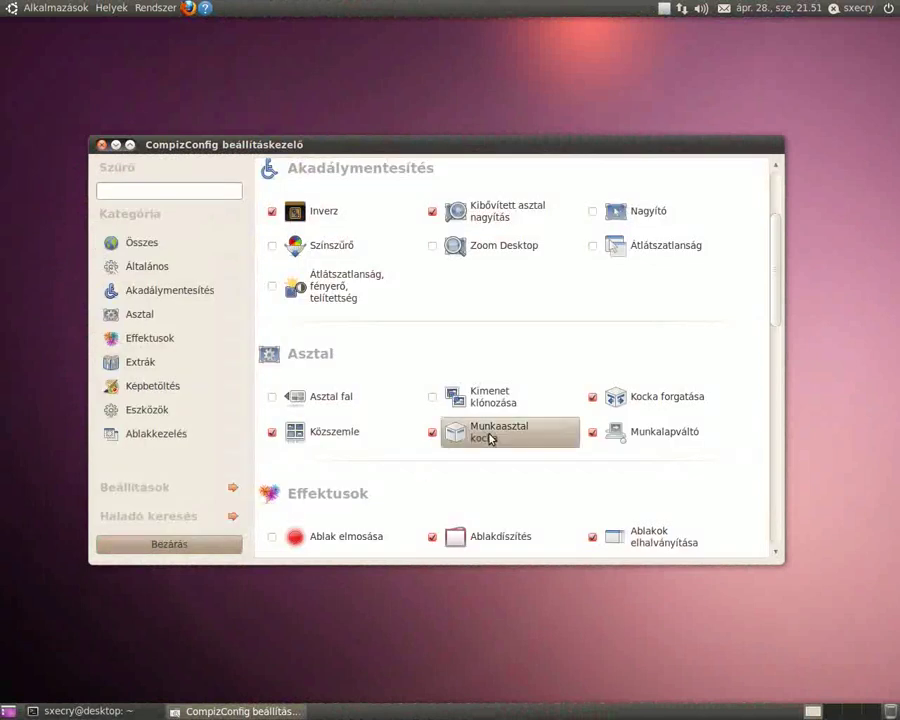
In the desktop-based switching settings of Munkalapváltó, enable Mozgás a következőre with Button5
click(621, 437)
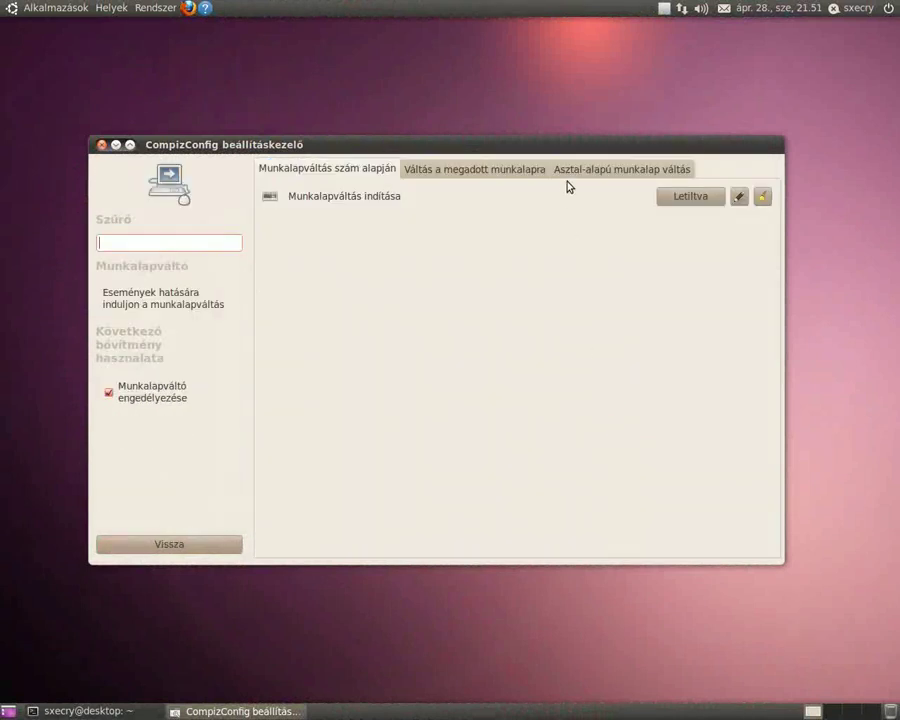
click(672, 176)
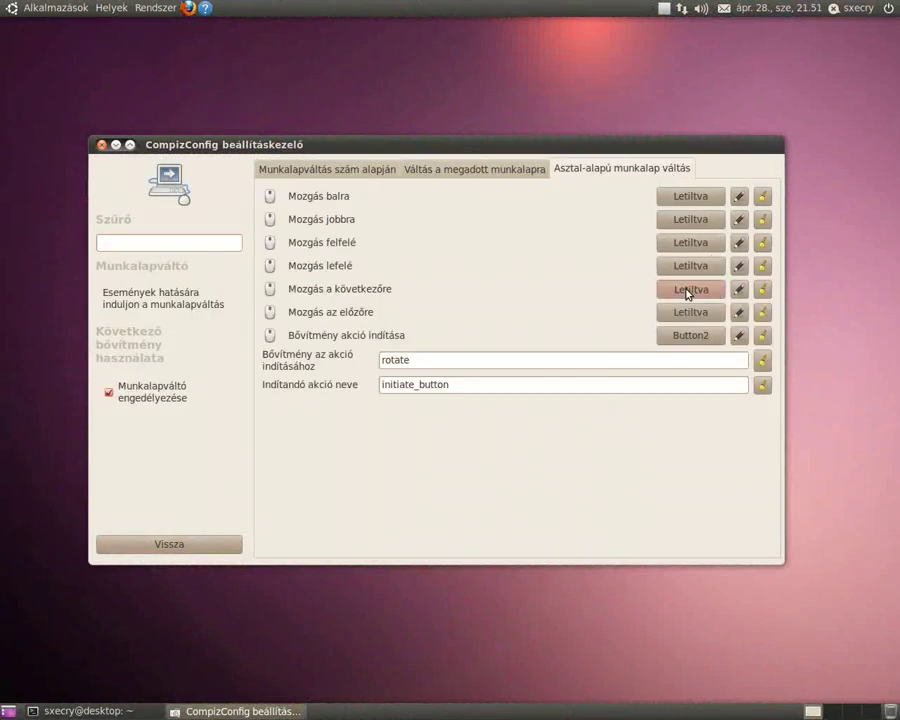
click(688, 293)
click(454, 368)
click(440, 482)
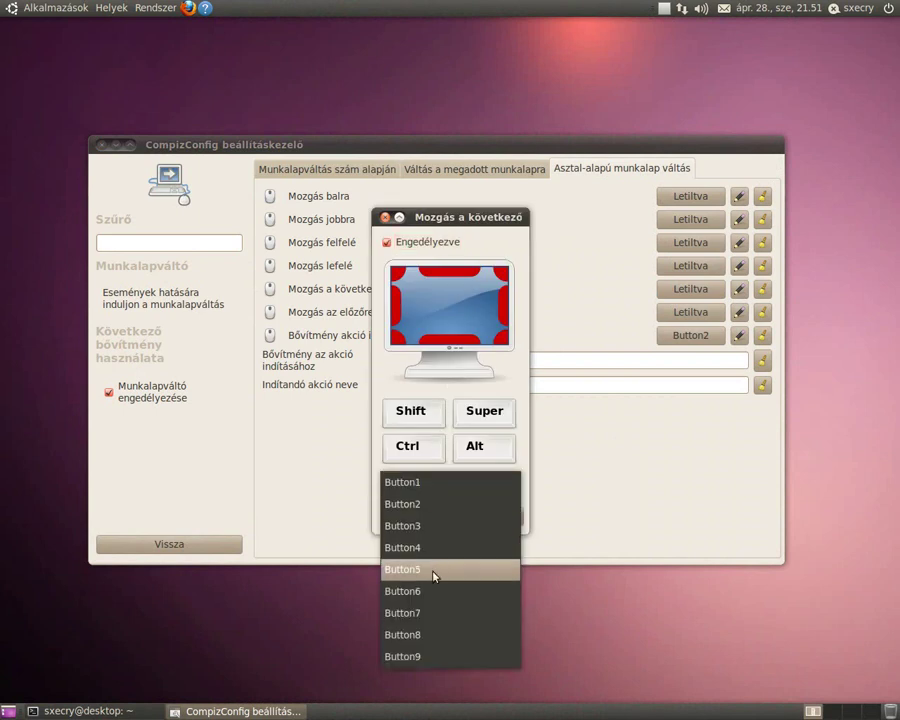
click(435, 570)
click(493, 516)
Enable Mozgás az előzőre with Button4 in the Munkalapváltó settings and return to the plugin overview
click(690, 312)
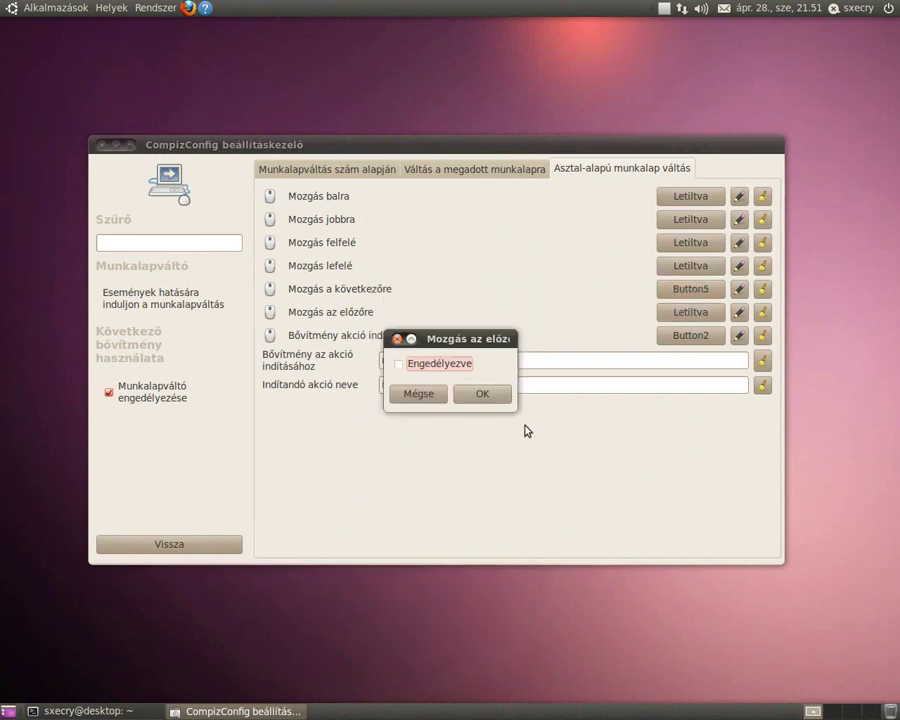
click(432, 364)
click(440, 486)
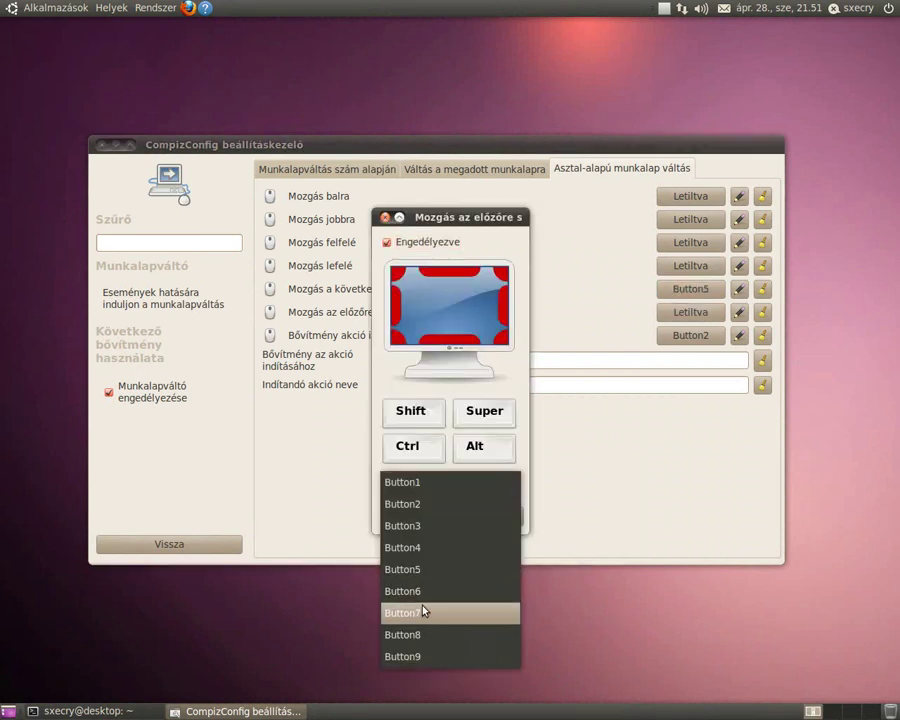
click(436, 547)
click(510, 518)
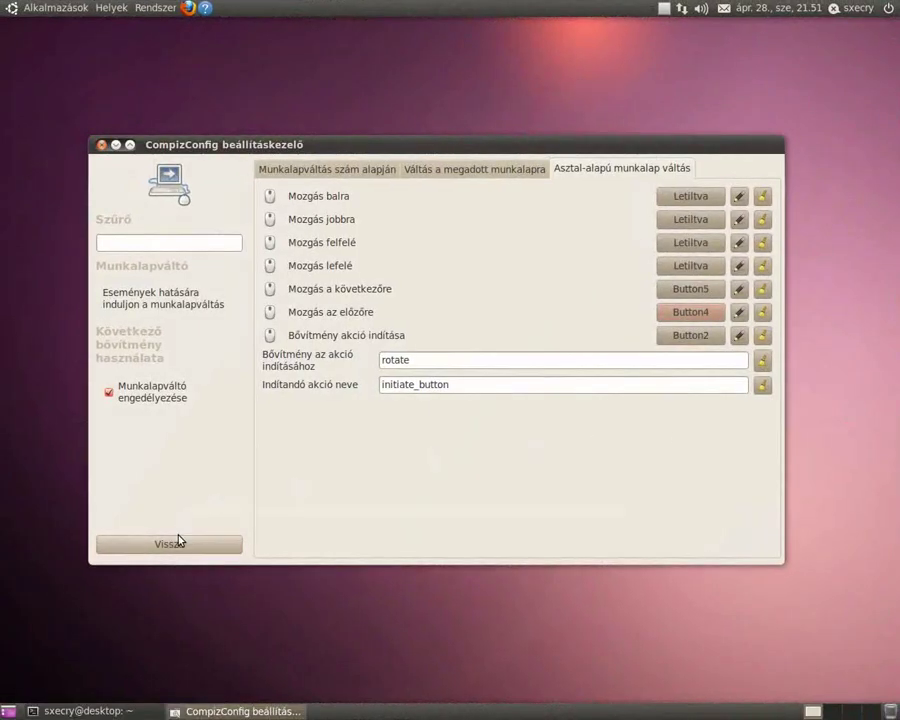
click(176, 538)
Enable the Imbolygó ablakok effect, disabling the conflicting Ragadós ablakok, and try it by moving the window
scroll(530, 484, down, 3)
click(432, 426)
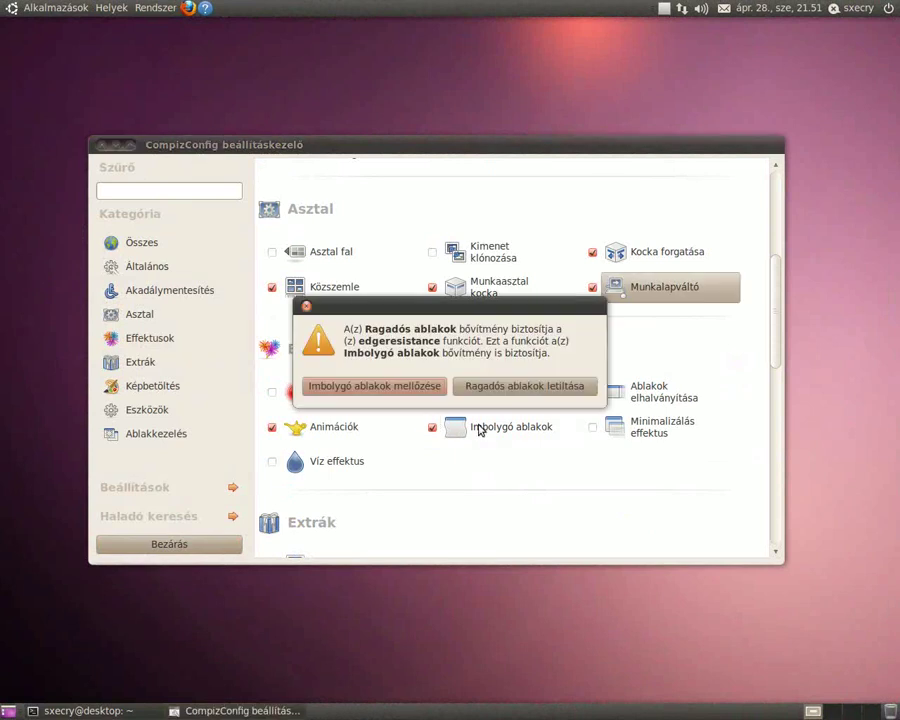
click(525, 393)
drag(387, 154, 380, 150)
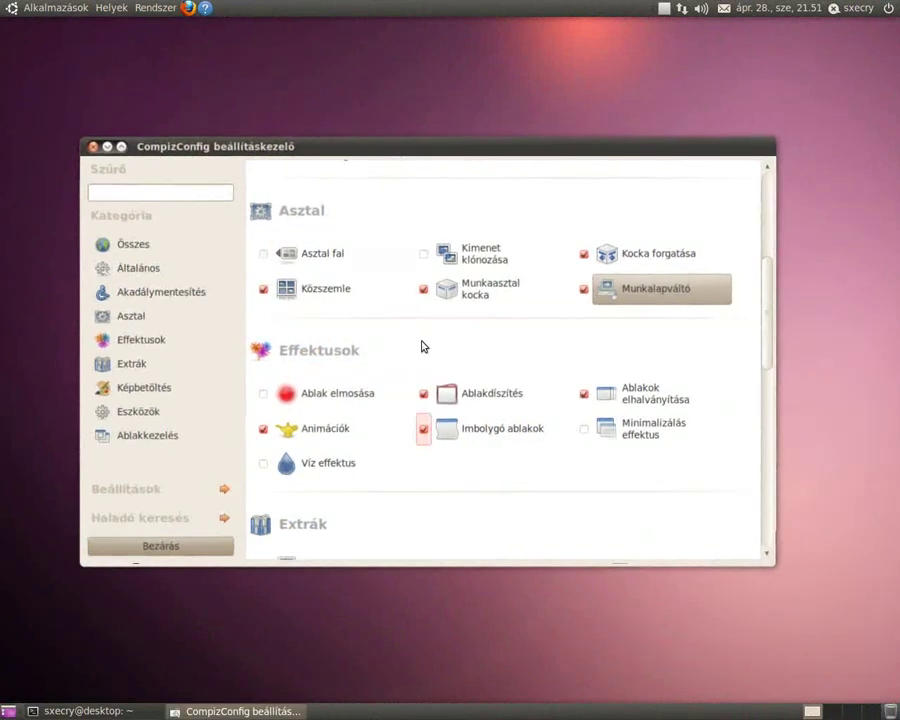
Set the placement mode of the Ablakok elhelyezése plugin to Középre and close the CompizConfig settings manager
scroll(455, 487, down, 4)
scroll(470, 495, down, 5)
scroll(655, 410, down, 4)
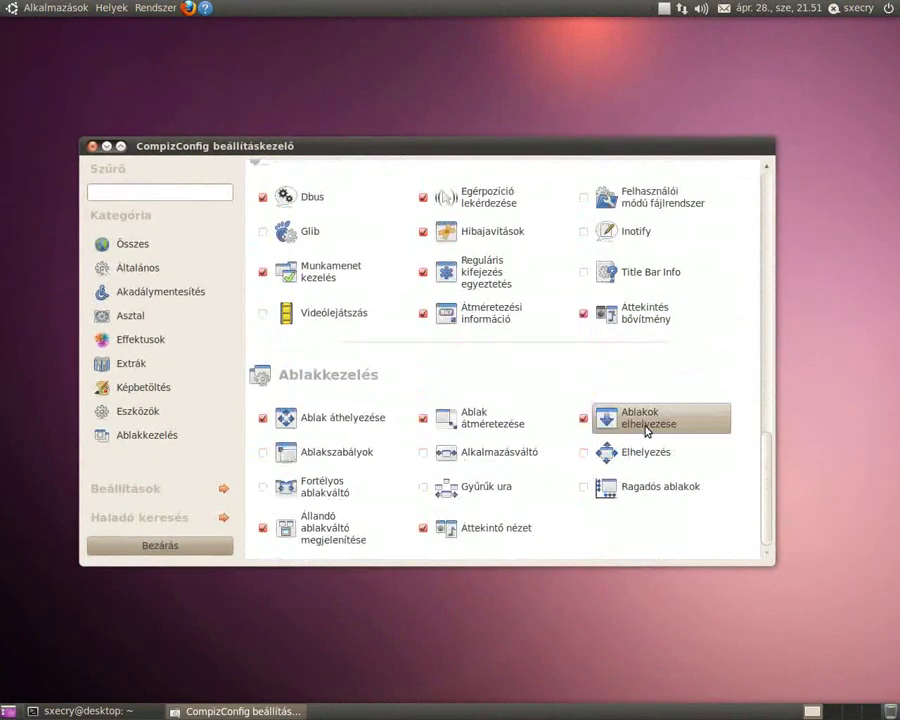
click(647, 424)
click(402, 219)
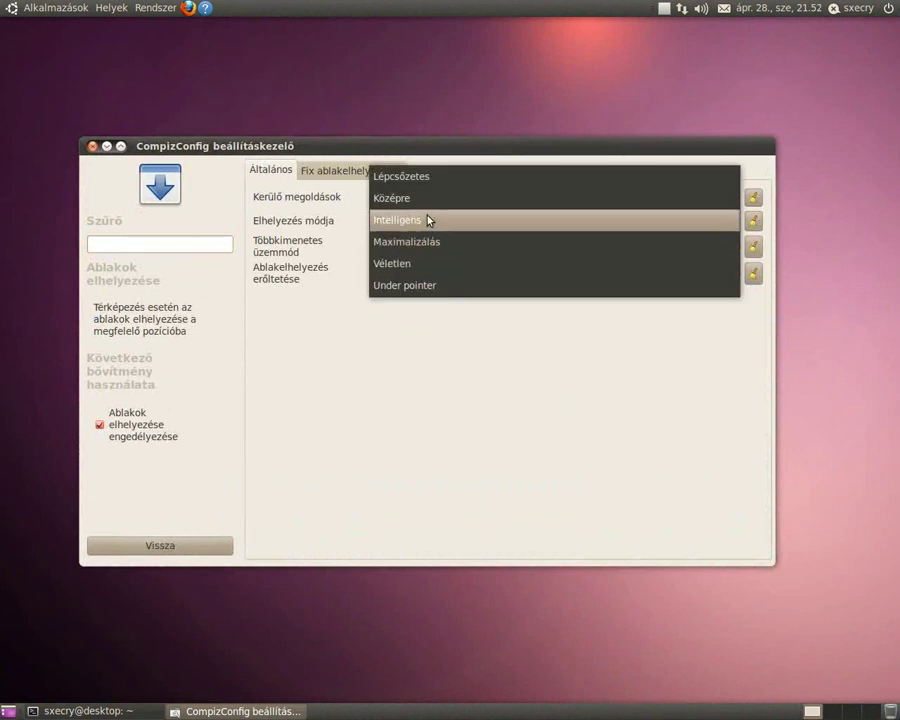
click(434, 203)
click(205, 546)
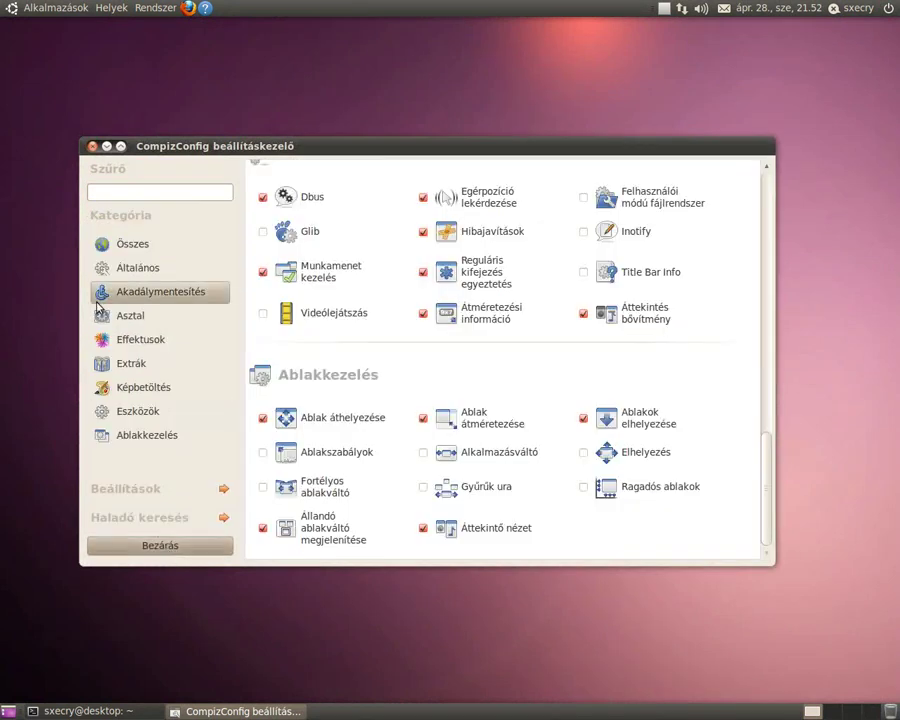
click(195, 545)
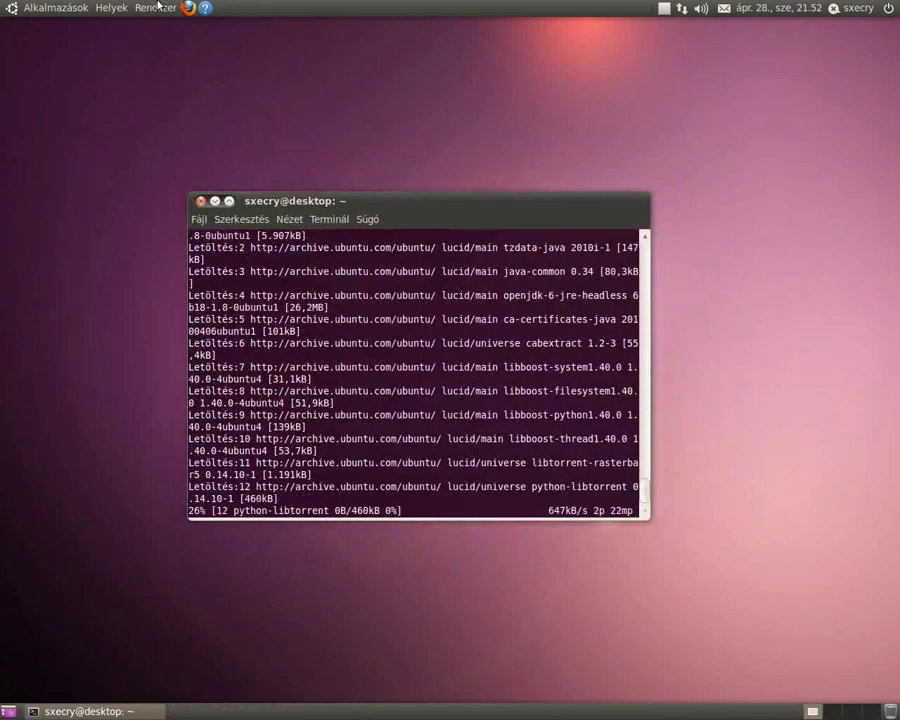
Open Egyszerűsített Compiz beállításkezelő and assign an action to the bottom-right corner of the monitor under the screen edge settings
click(155, 8)
mouse_move(170, 30)
click(410, 208)
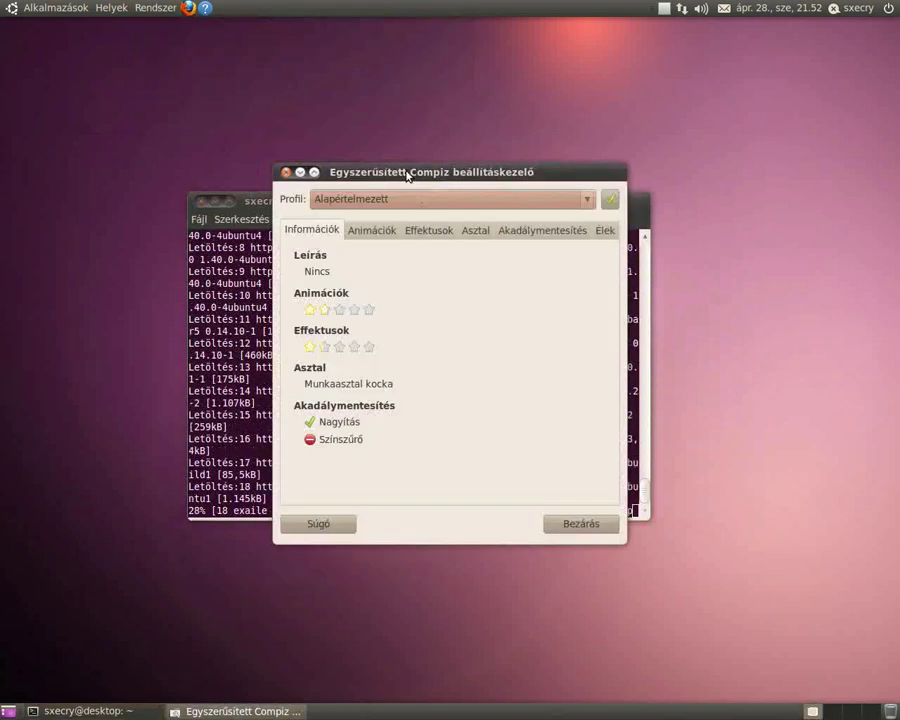
drag(410, 175, 376, 169)
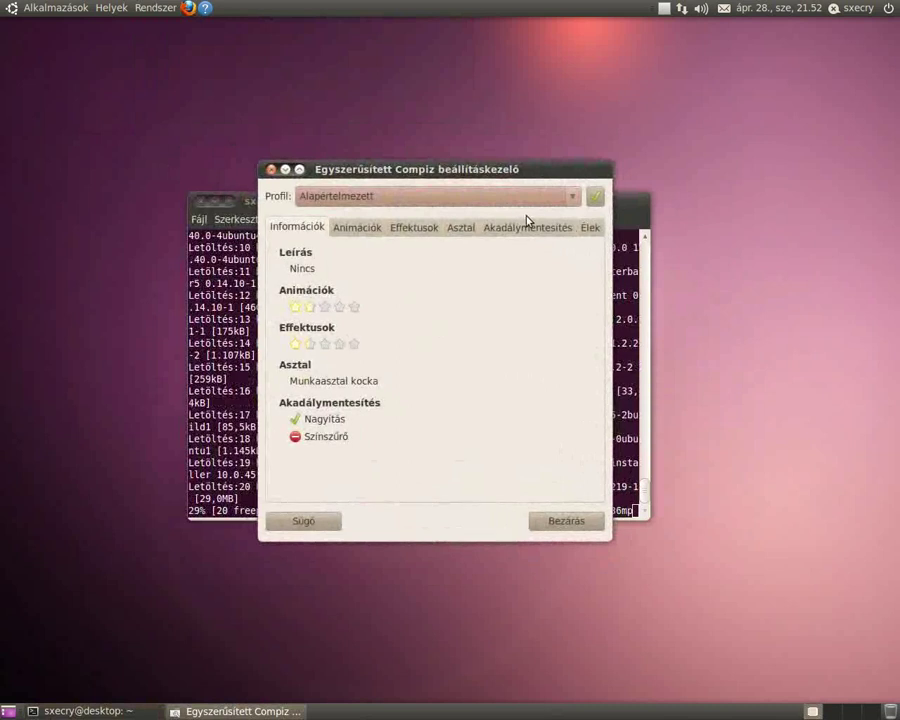
click(590, 227)
click(416, 356)
click(450, 360)
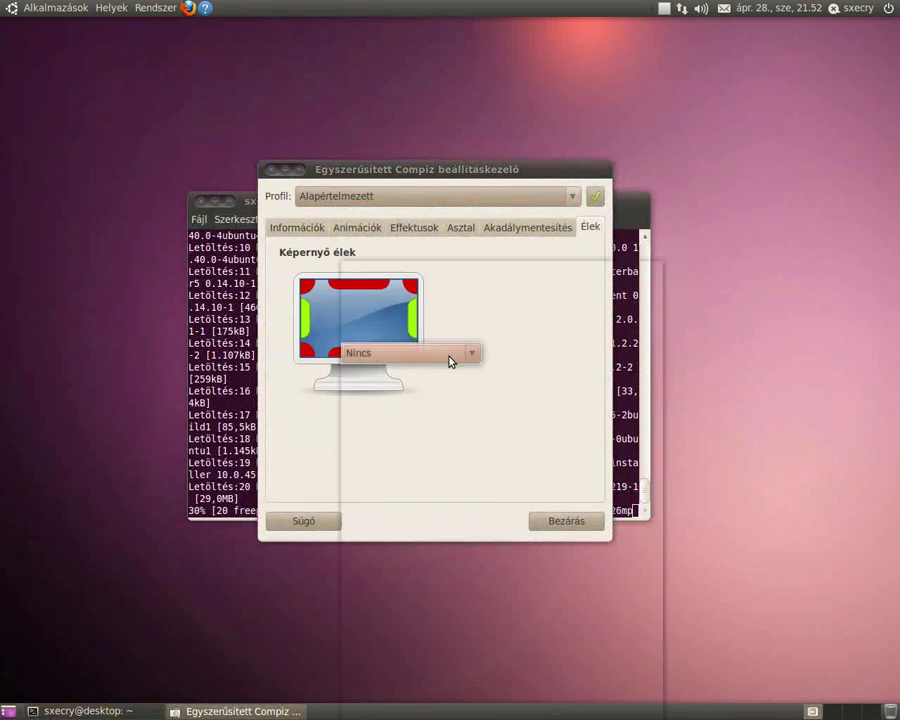
click(467, 408)
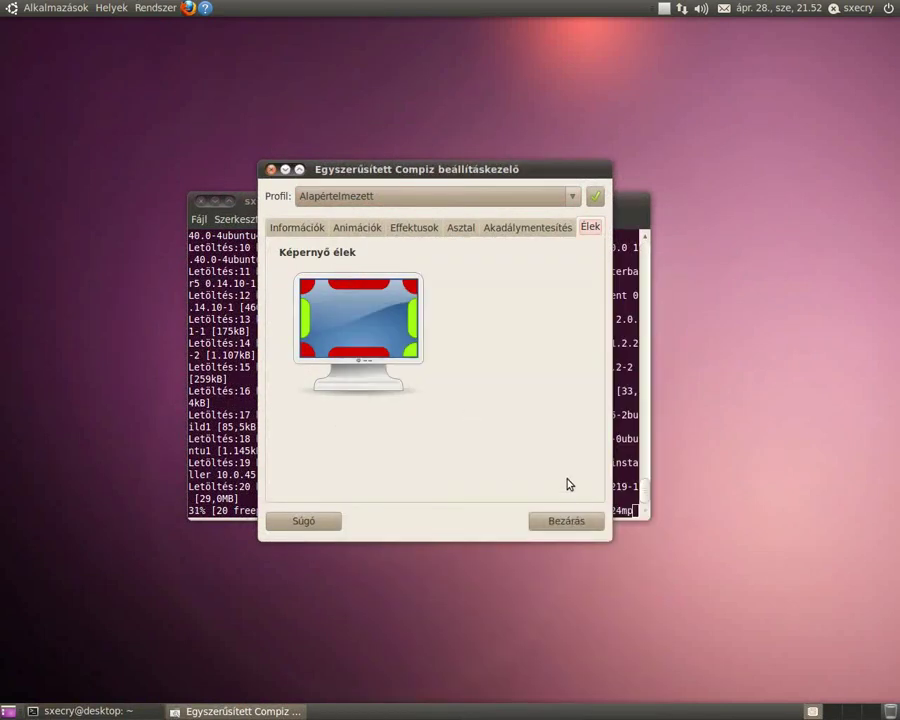
Close the simple Compiz settings manager and open the desktop background settings
click(552, 518)
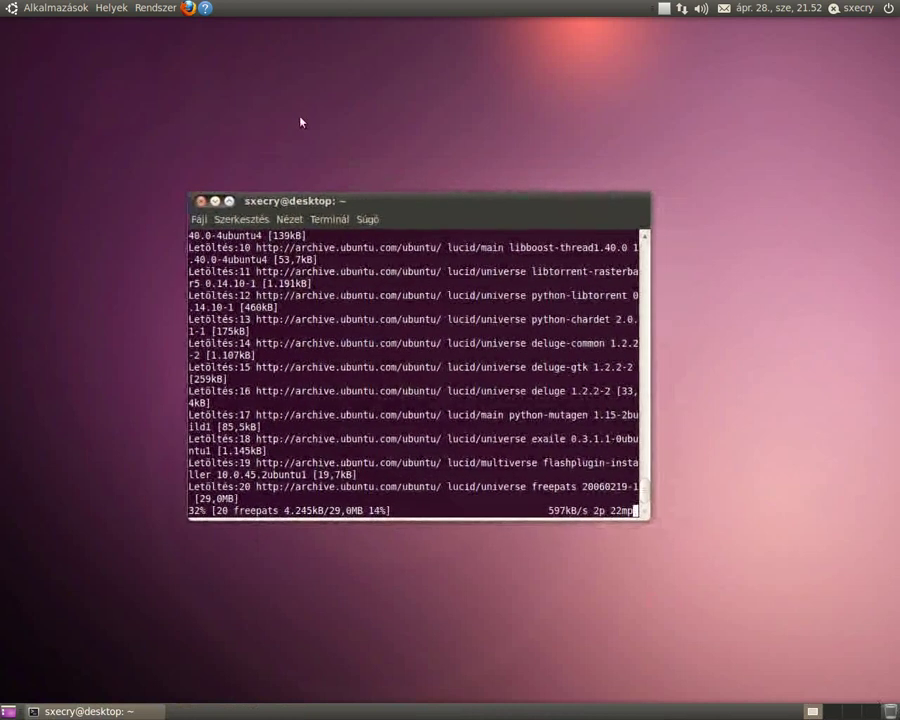
right_click(291, 93)
click(343, 221)
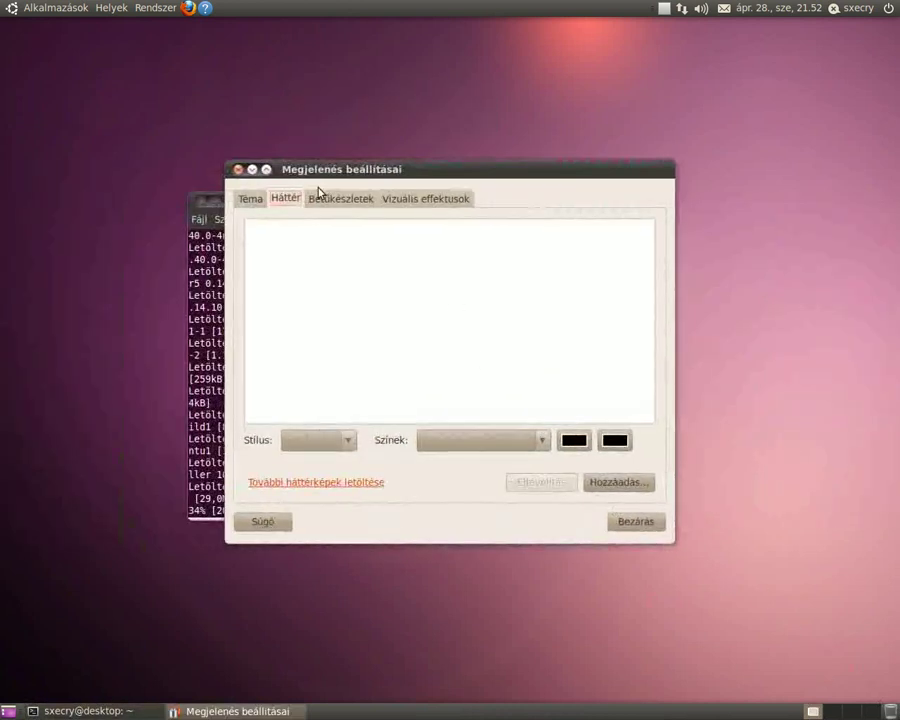
Try the blurred blue-green road and white daisy wallpapers, showing the bare desktop for each
click(500, 285)
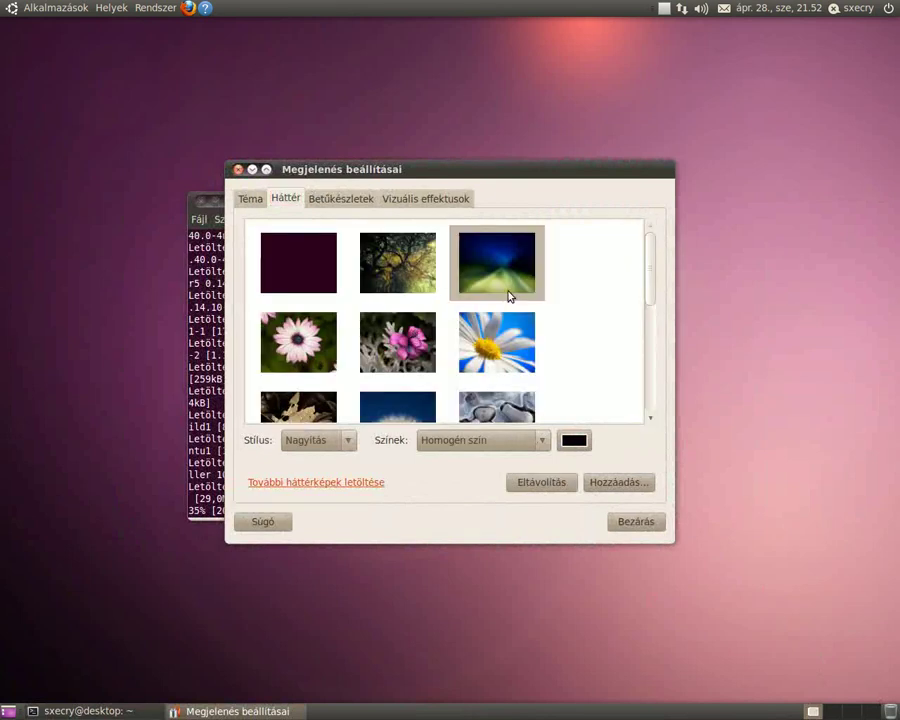
key(ctrl+alt+d)
key(ctrl+alt+d)
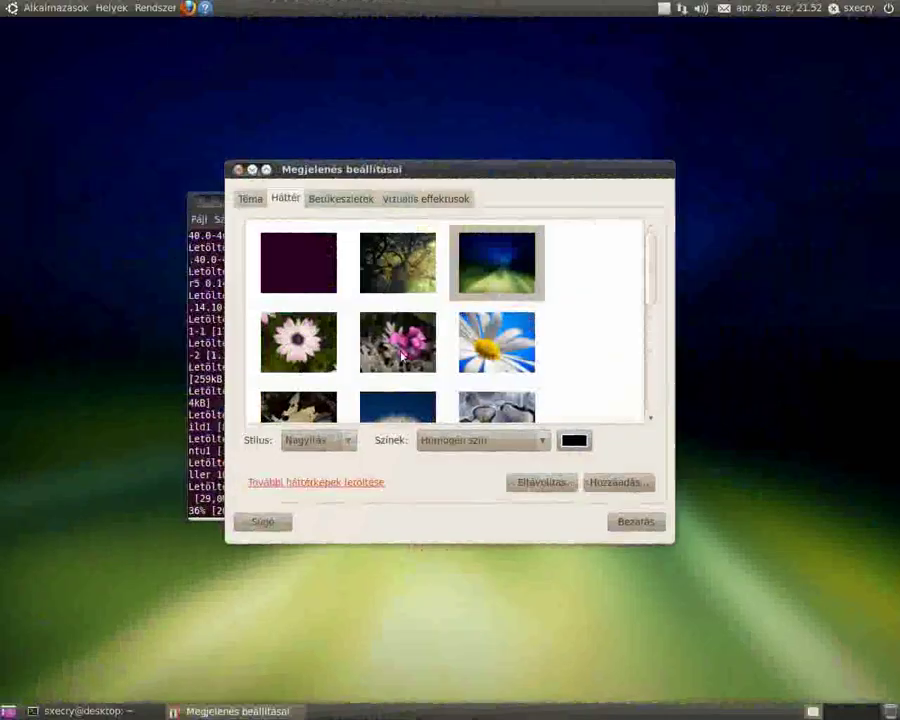
click(482, 362)
key(ctrl+alt+d)
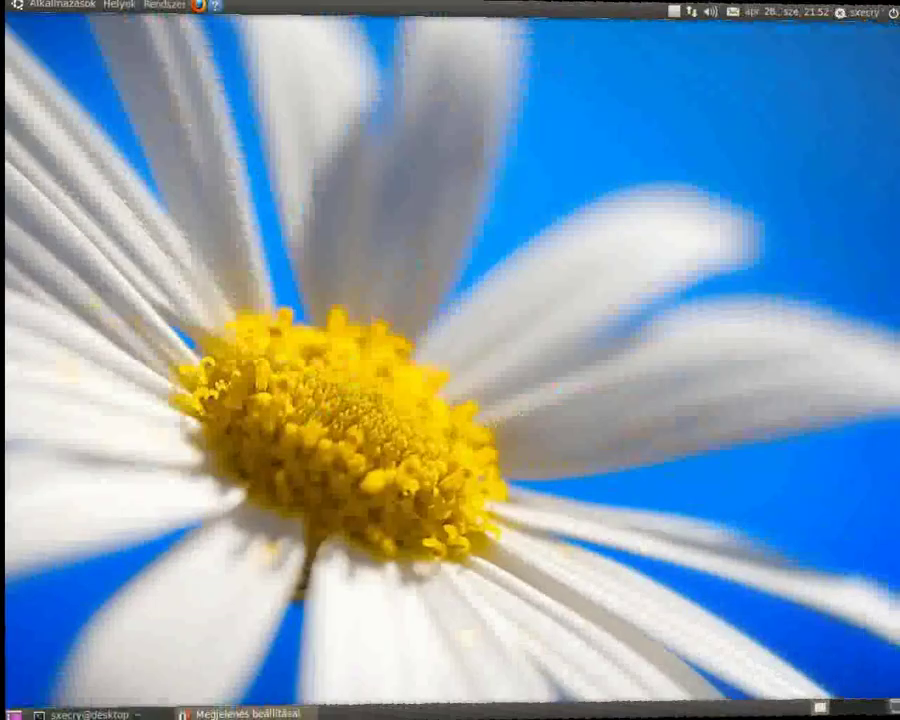
key(ctrl+alt+d)
Try the pebbles and dry leaf wallpapers, viewing each one on the cleared desktop
scroll(512, 372, down, 1)
click(497, 362)
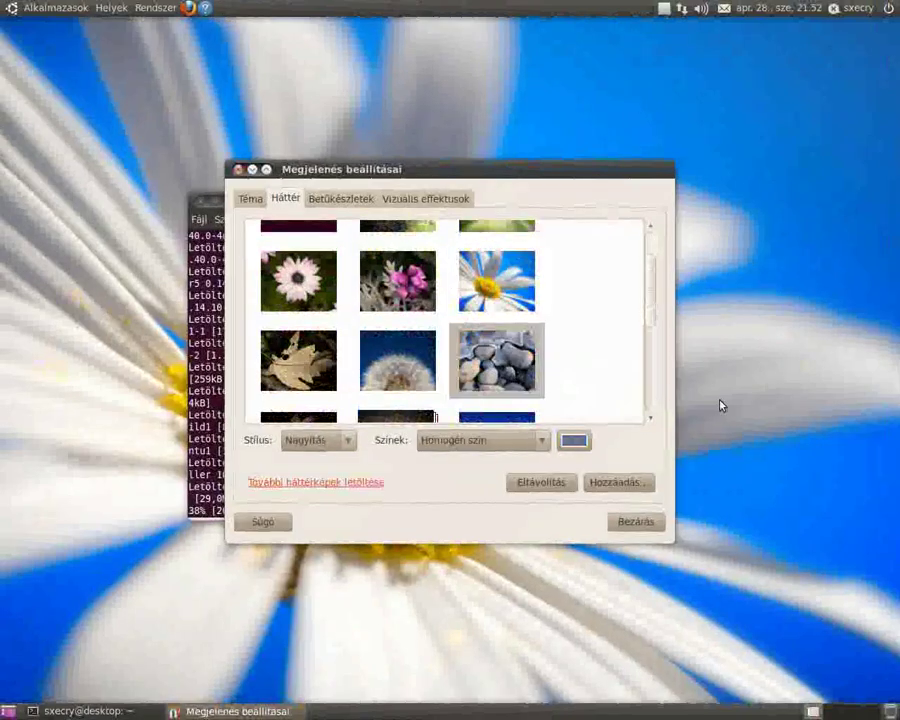
key(ctrl+alt+d)
key(ctrl+alt+Left)
key(ctrl+alt+d)
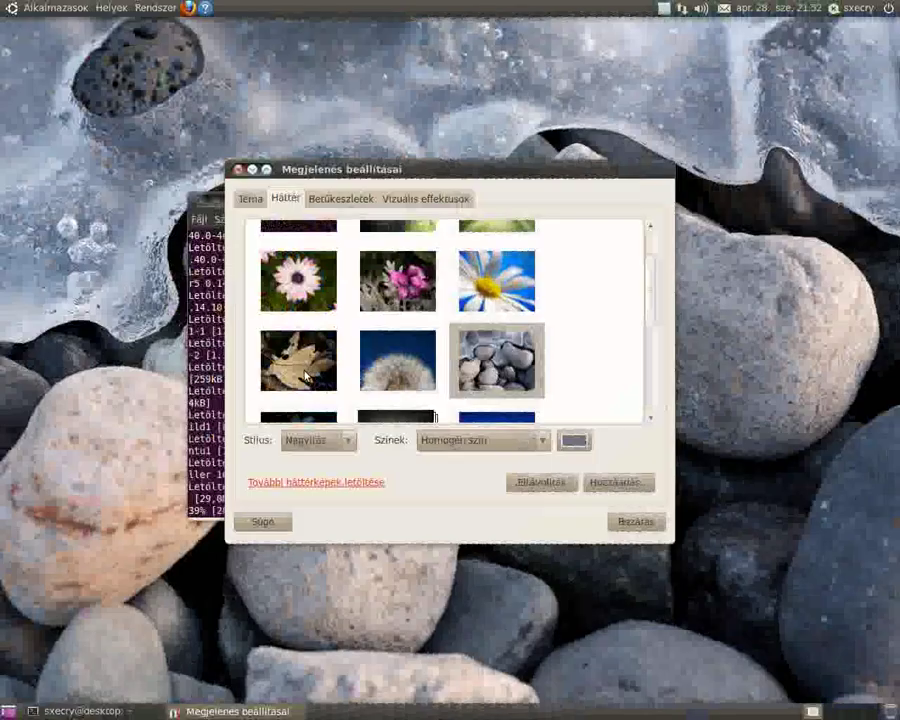
click(298, 358)
key(ctrl+alt+d)
key(ctrl+alt+d)
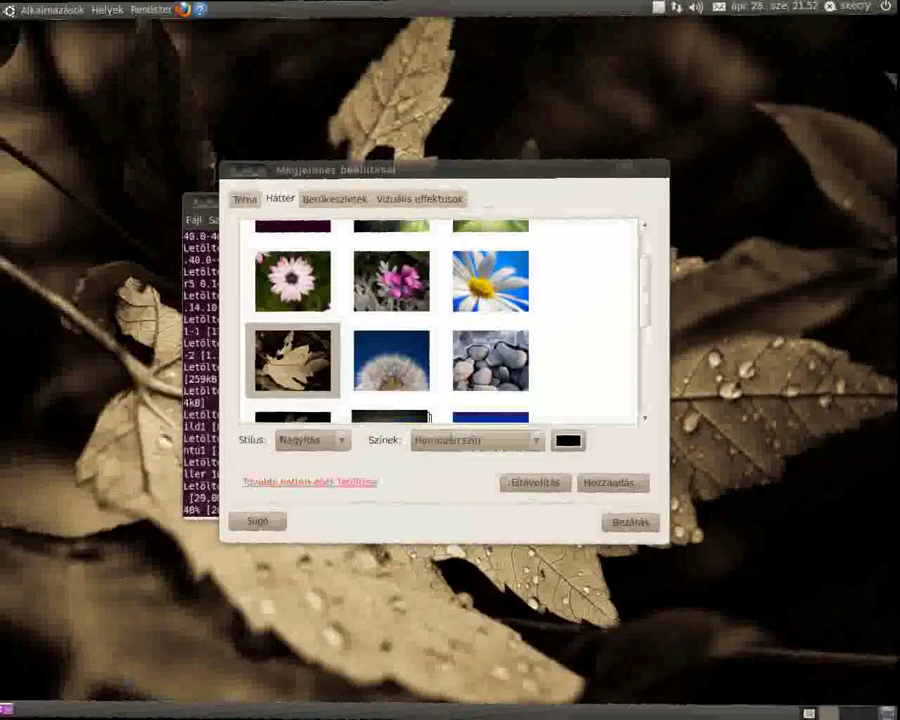
Set the orange flower picture as the wallpaper, check it while switching workspaces, and close the appearance settings
scroll(466, 386, down, 3)
click(462, 392)
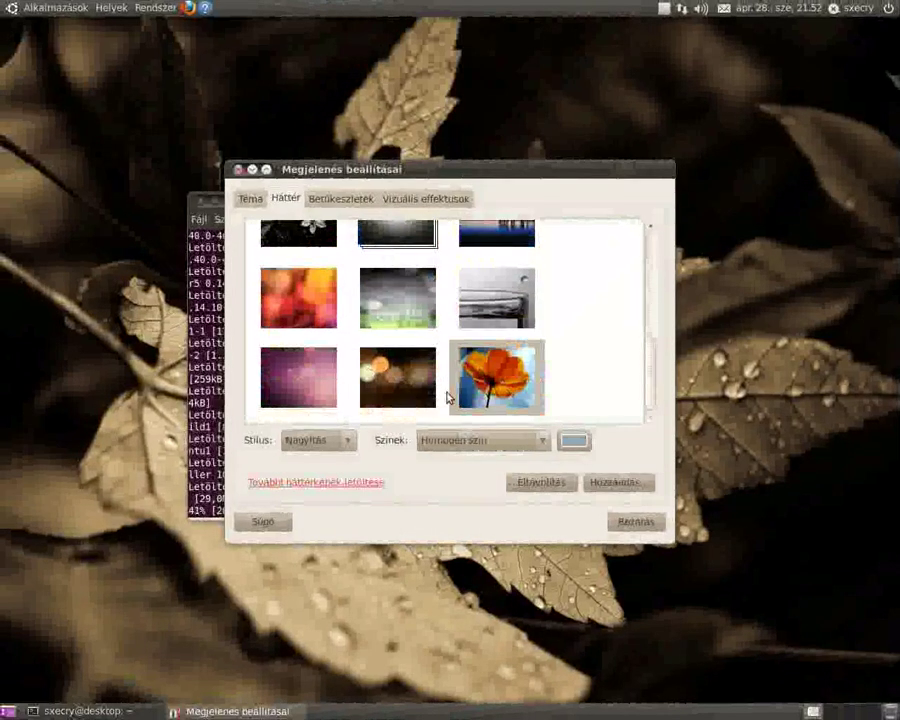
key(ctrl+alt+Right)
key(ctrl+alt+Left)
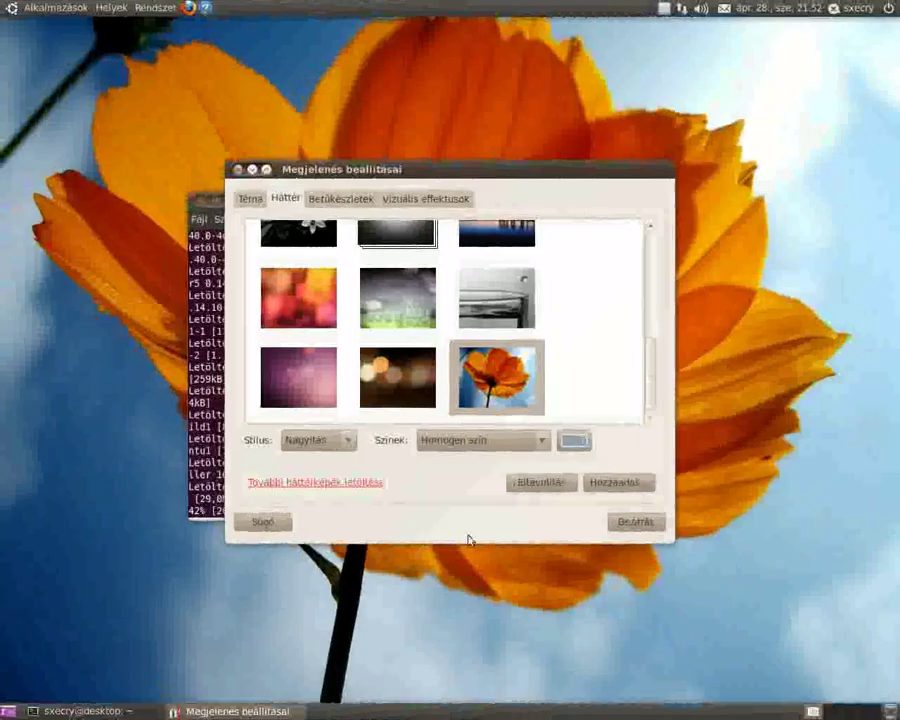
click(650, 522)
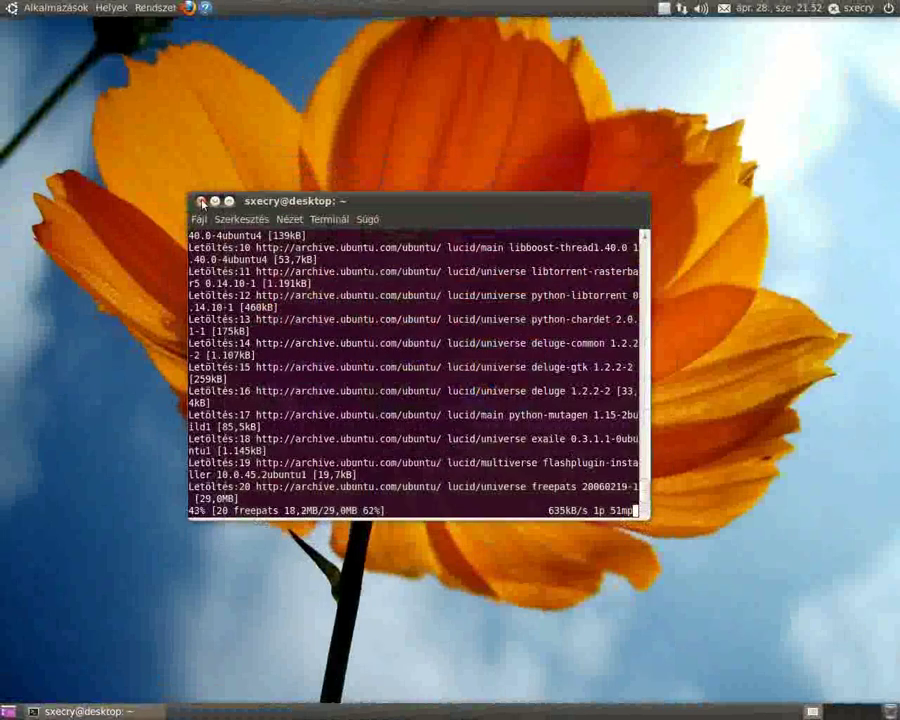
Launch the gedit text editor and open the Betűk és színek section of its preferences
click(55, 8)
mouse_move(66, 142)
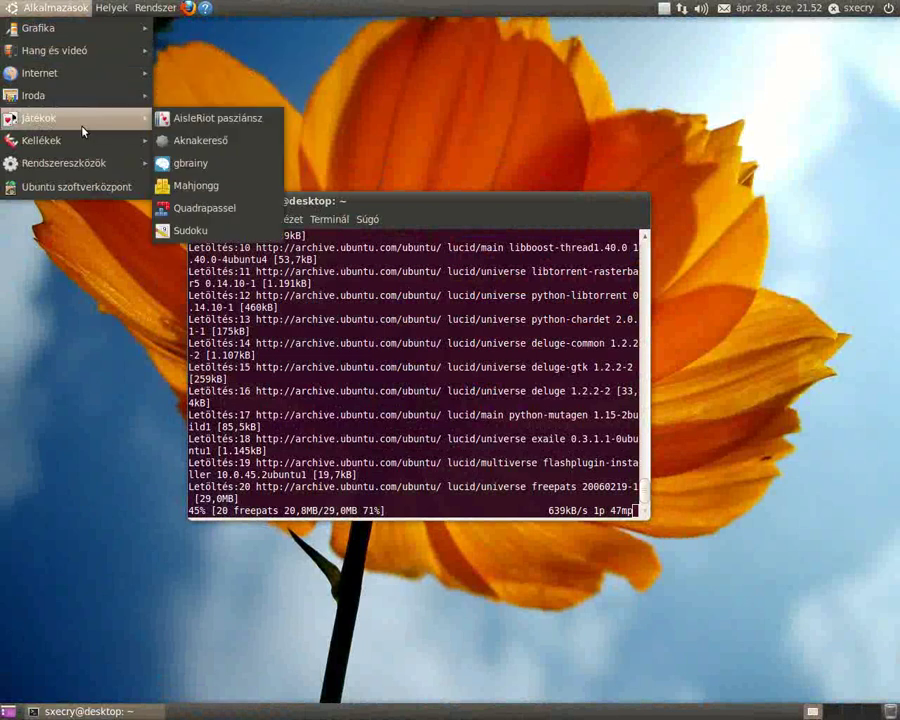
click(233, 181)
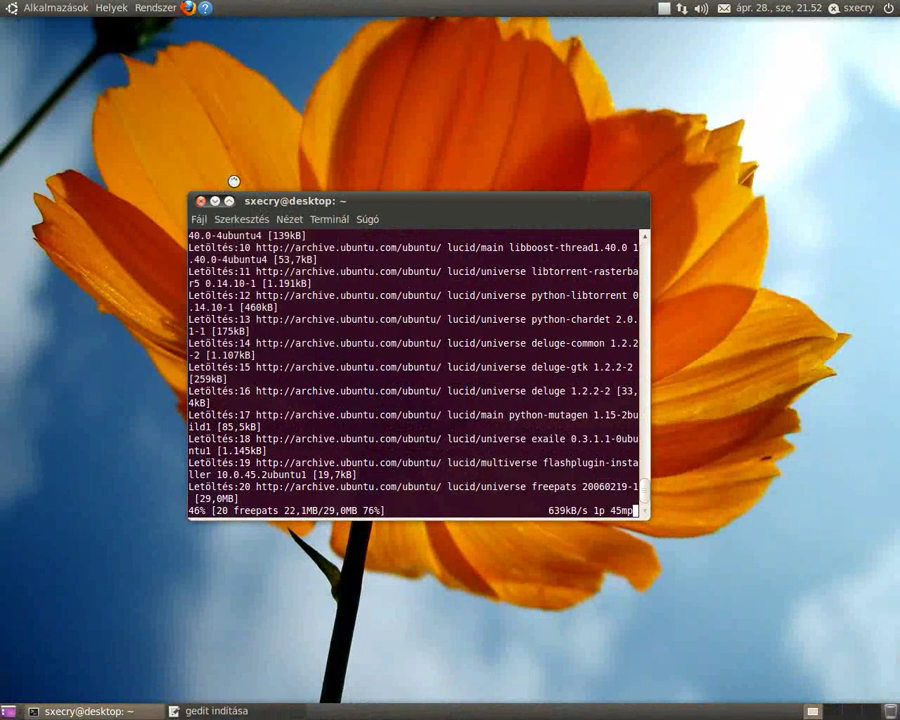
click(279, 193)
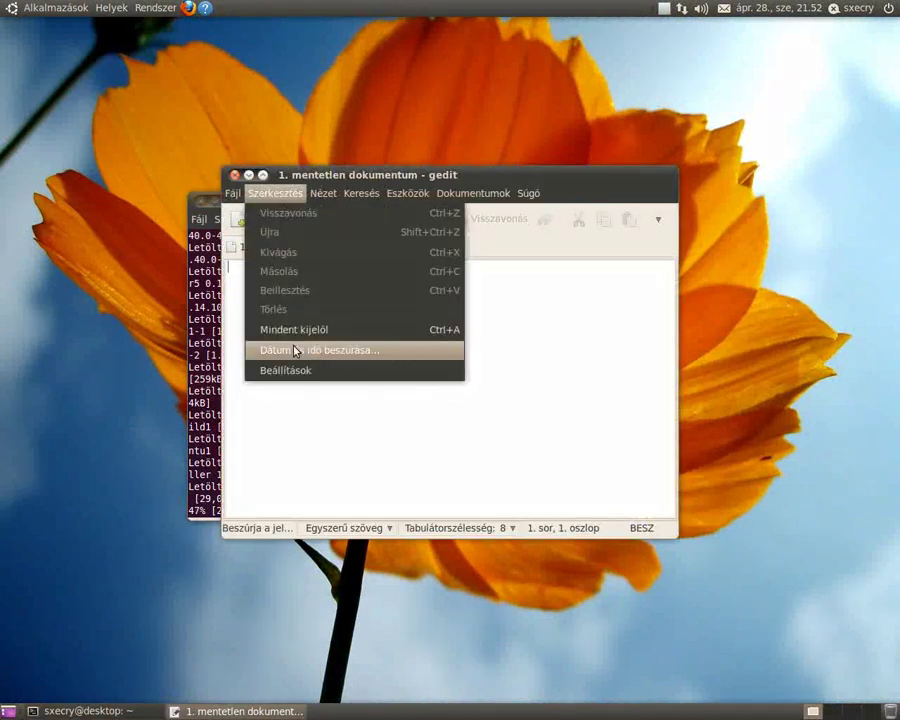
click(312, 368)
click(368, 228)
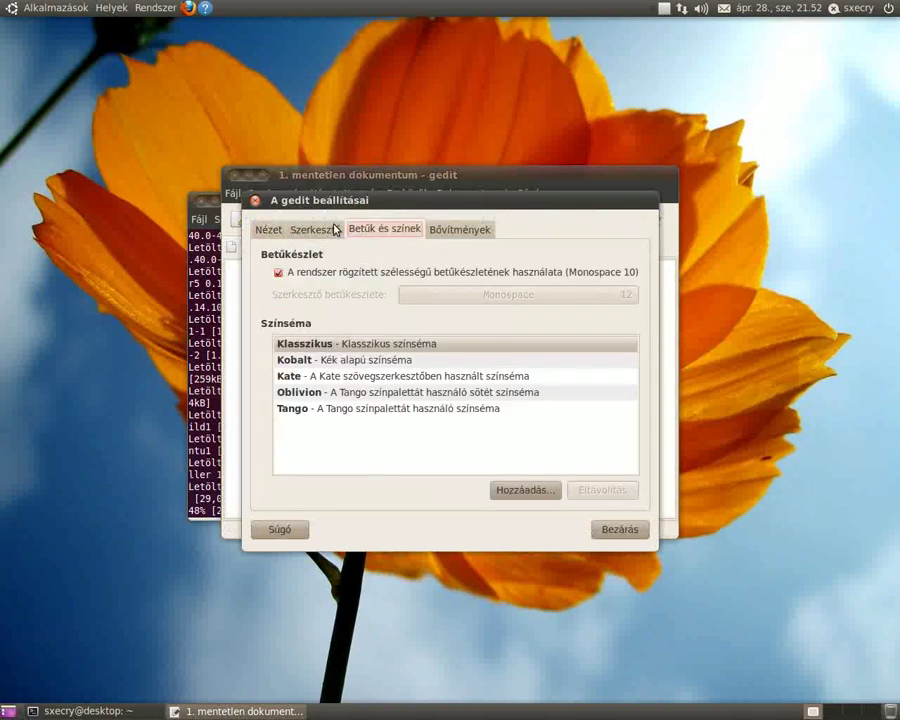
Turn off the system fixed-width font and set the editor font to Monospace size 9
click(335, 273)
click(580, 295)
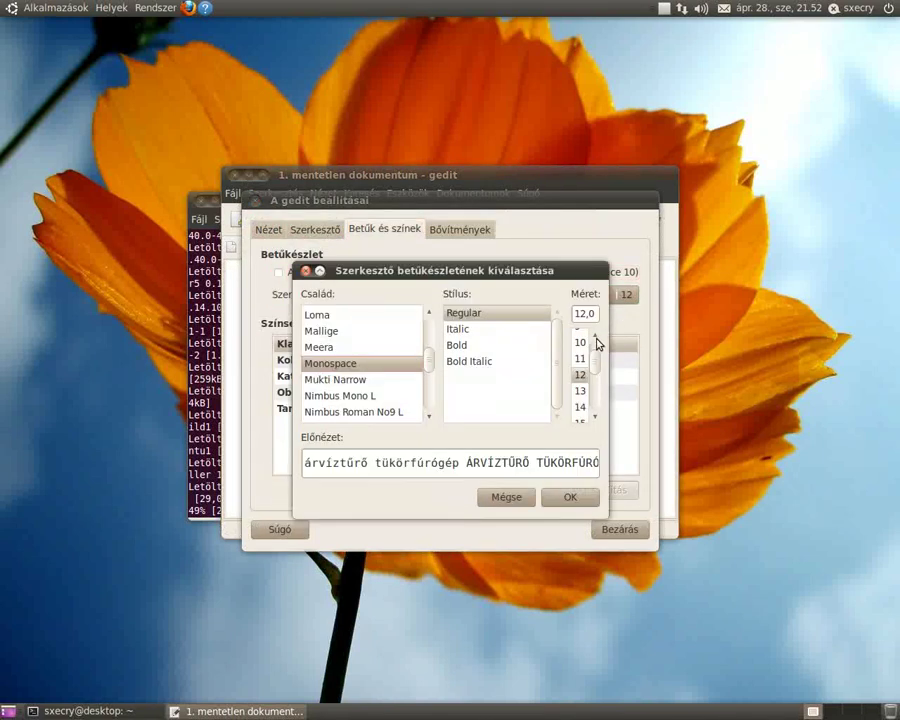
click(580, 327)
click(568, 497)
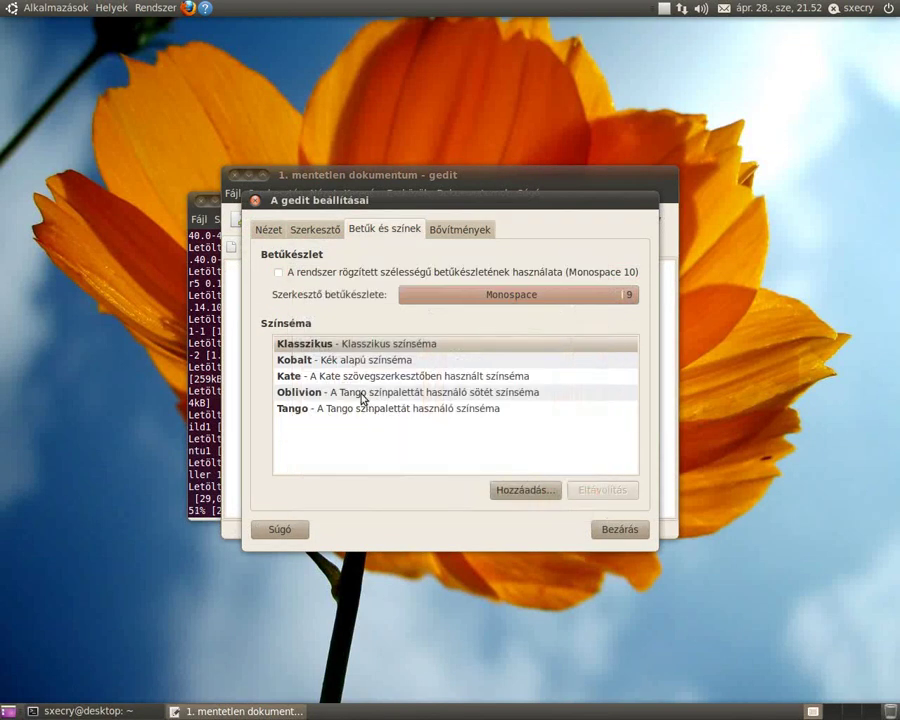
Apply the Oblivion color scheme, close the preferences and quit gedit
click(362, 393)
click(605, 529)
click(232, 193)
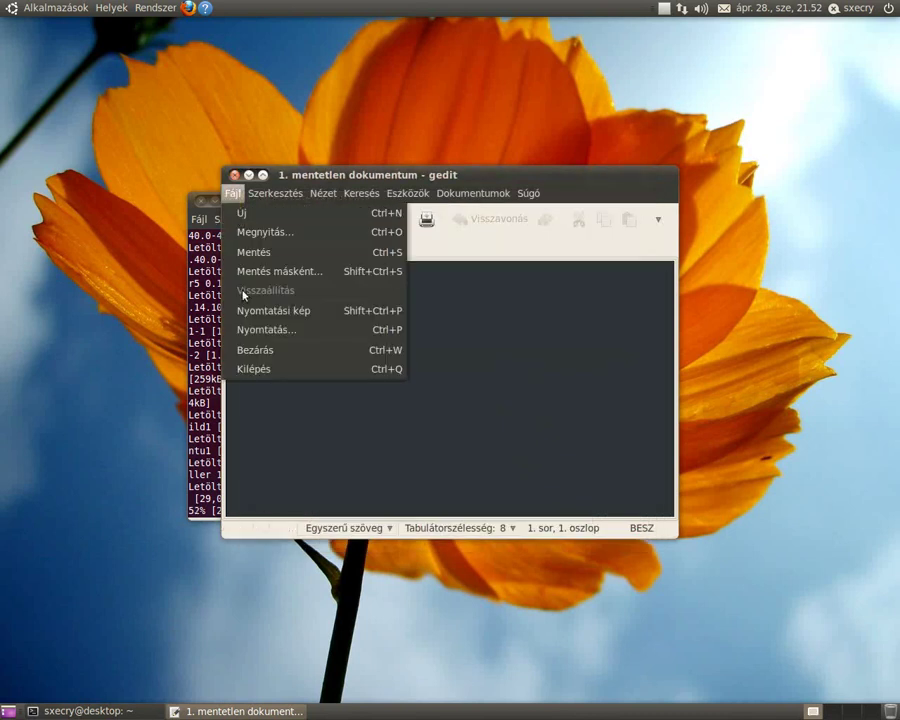
click(250, 369)
Find Ubuntu Tweak among the system tools and launch it
click(152, 9)
mouse_move(160, 51)
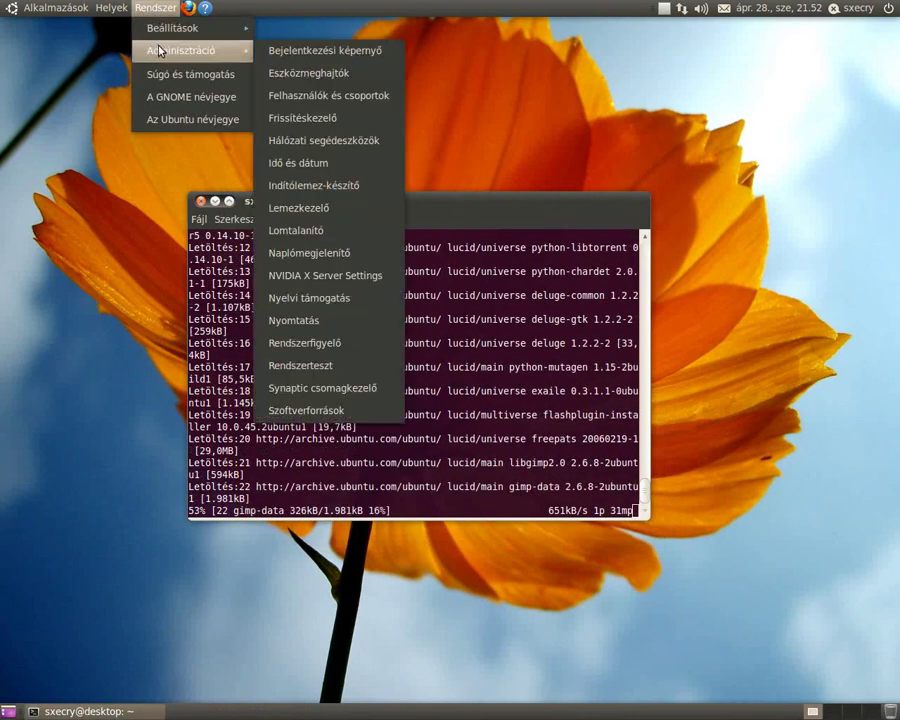
mouse_move(50, 8)
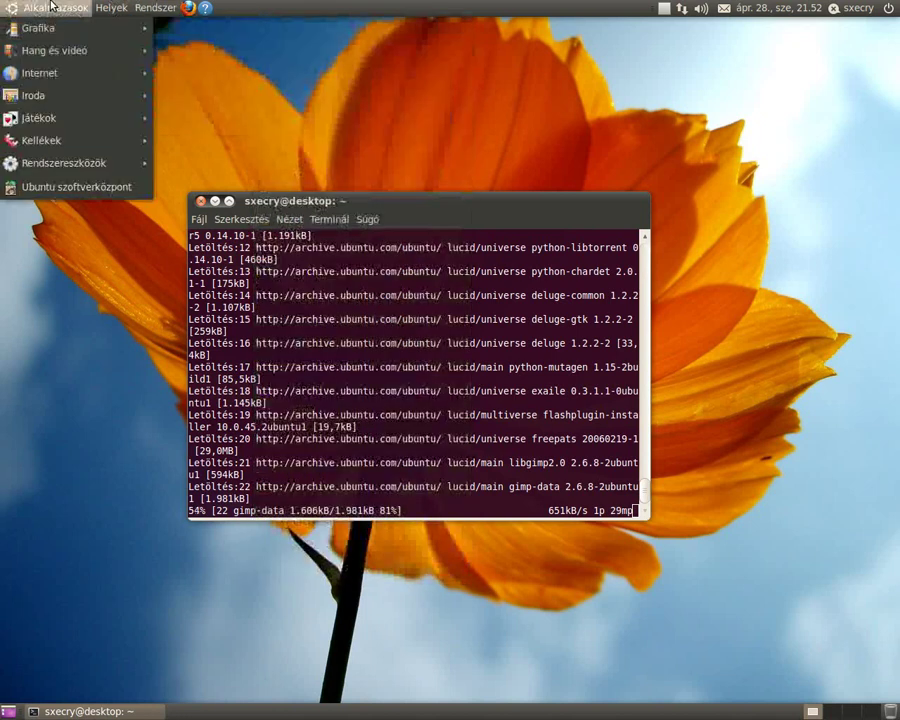
mouse_move(57, 164)
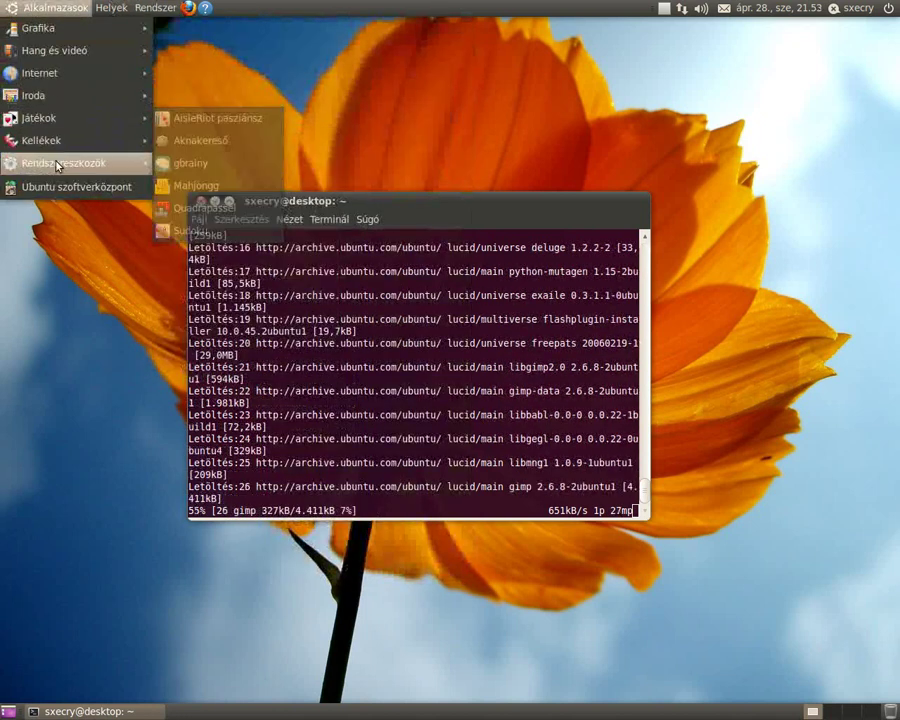
click(183, 166)
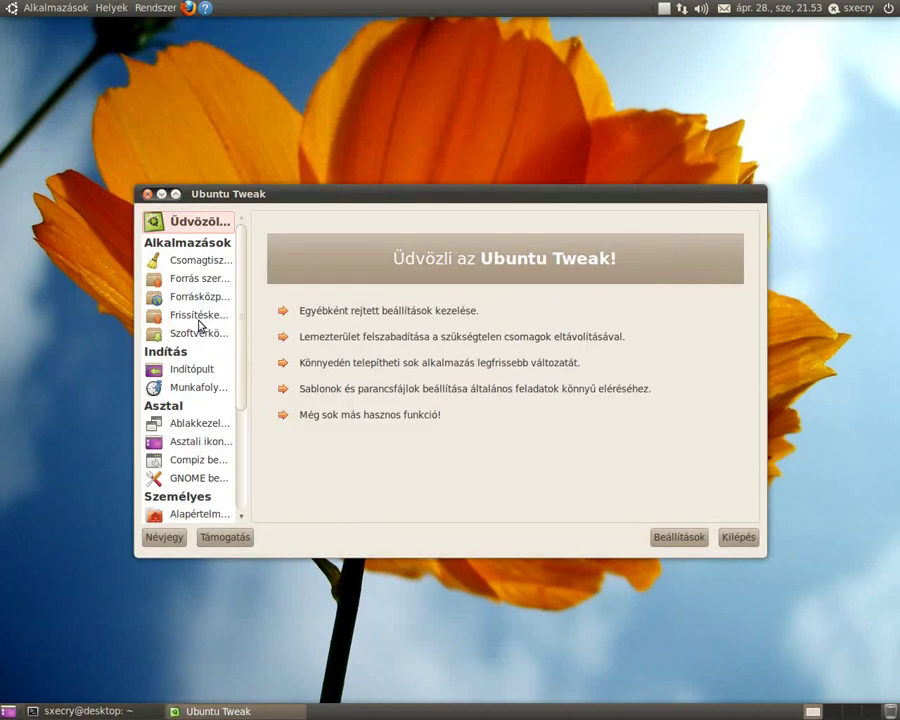
Under Indítópult, disable Bluetooth-kezelő, Evolution riasztásértesítő, Frissítésfigyelő and Képernyővédő at login
click(194, 370)
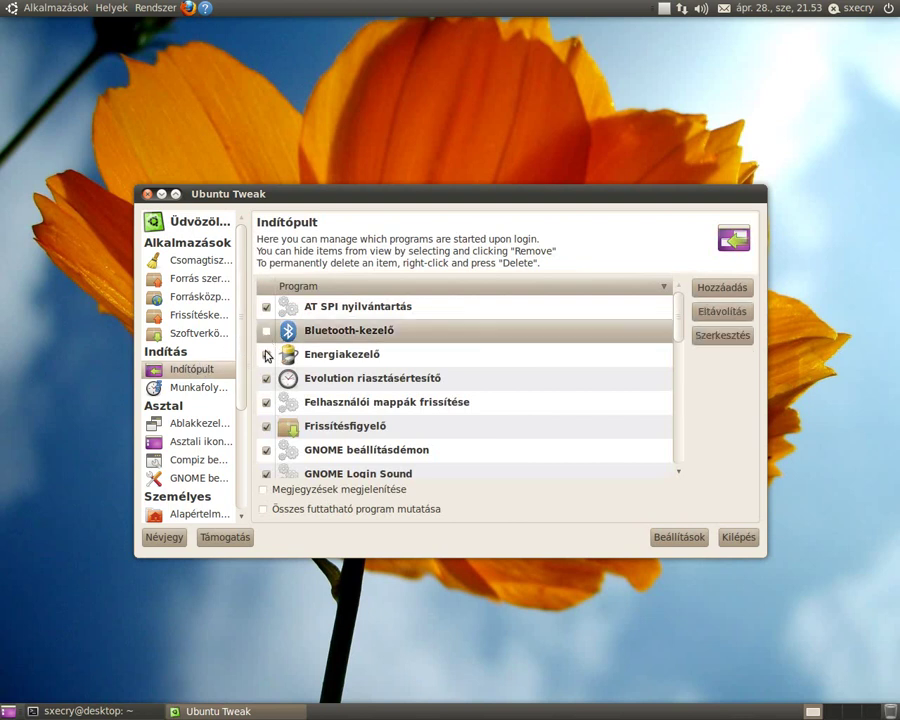
scroll(267, 405, down, 2)
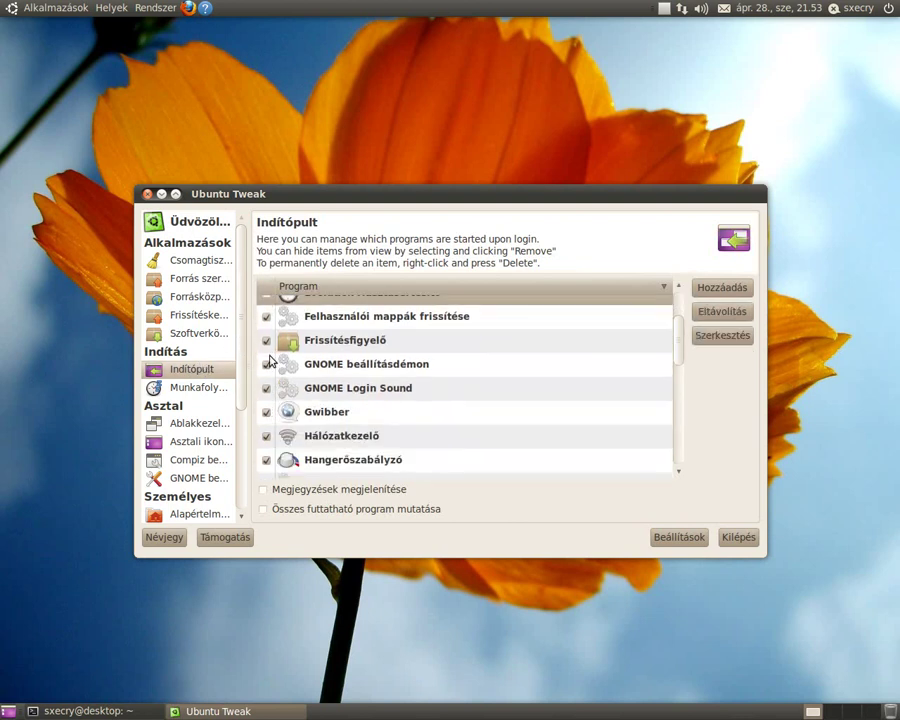
scroll(268, 380, down, 2)
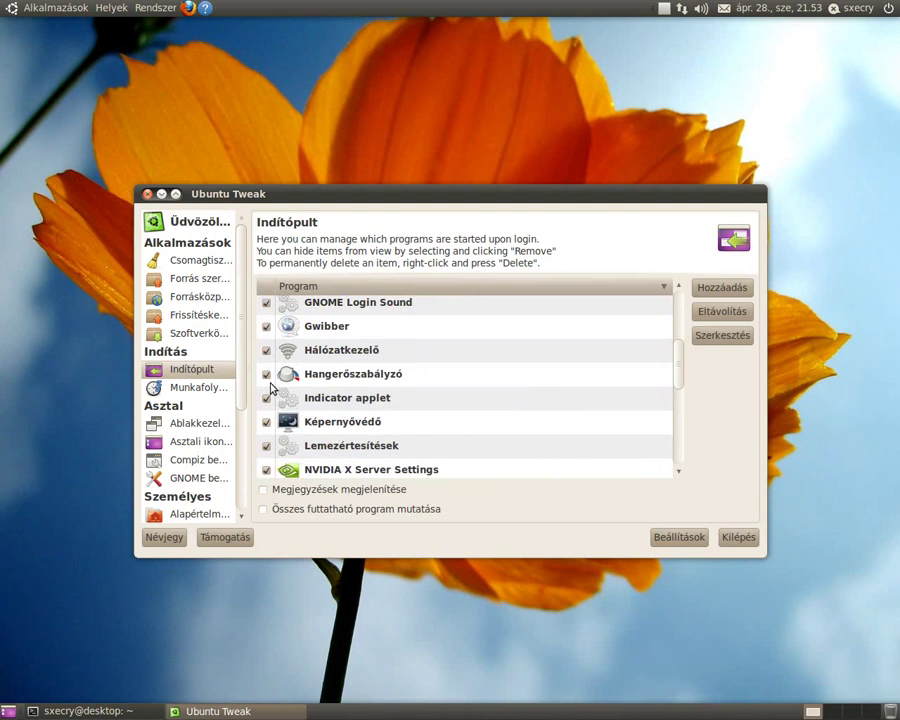
scroll(270, 390, down, 1)
click(266, 397)
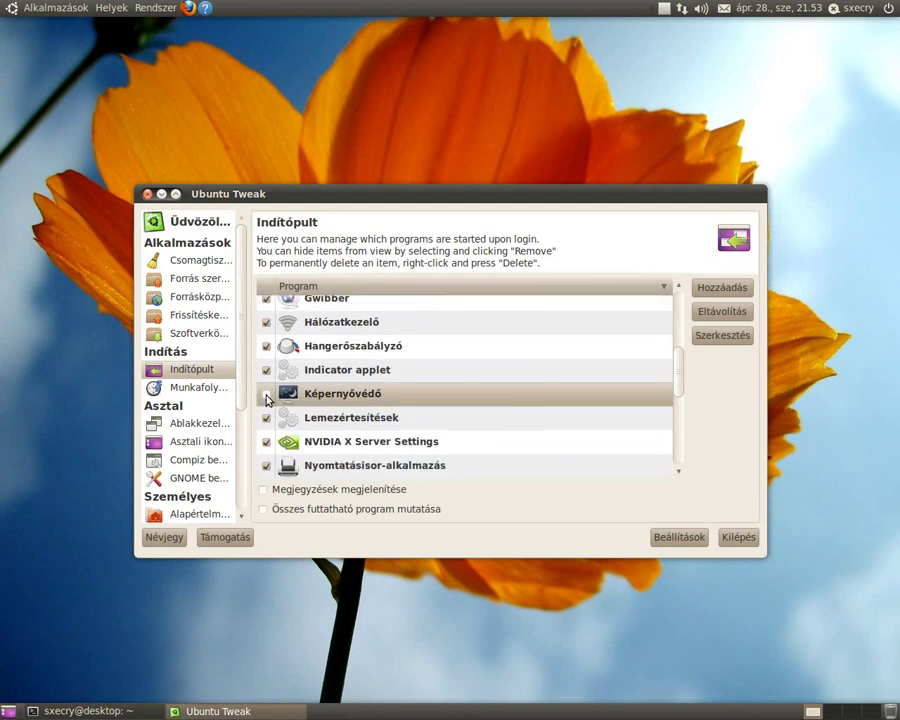
Disable startup of Nyomtatásisor-alkalmazás, Távoli asztal, Új hardvermeghajtók keresése, Vizuális segítség and Személyes fájlmegosztás, and review the startup list
scroll(266, 398, down, 2)
scroll(267, 408, down, 4)
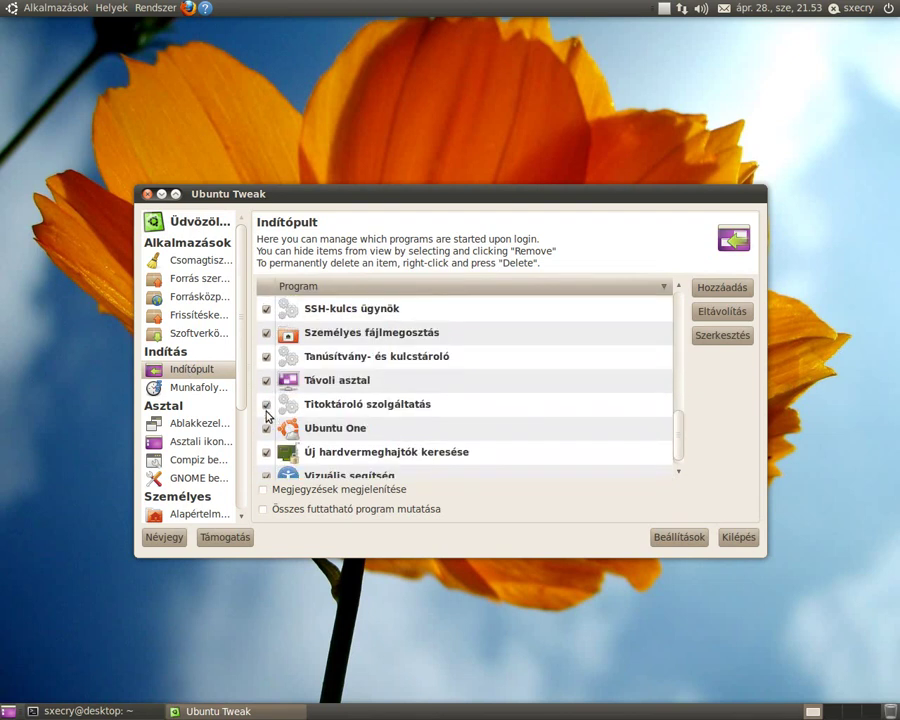
click(266, 381)
scroll(267, 410, down, 1)
click(266, 441)
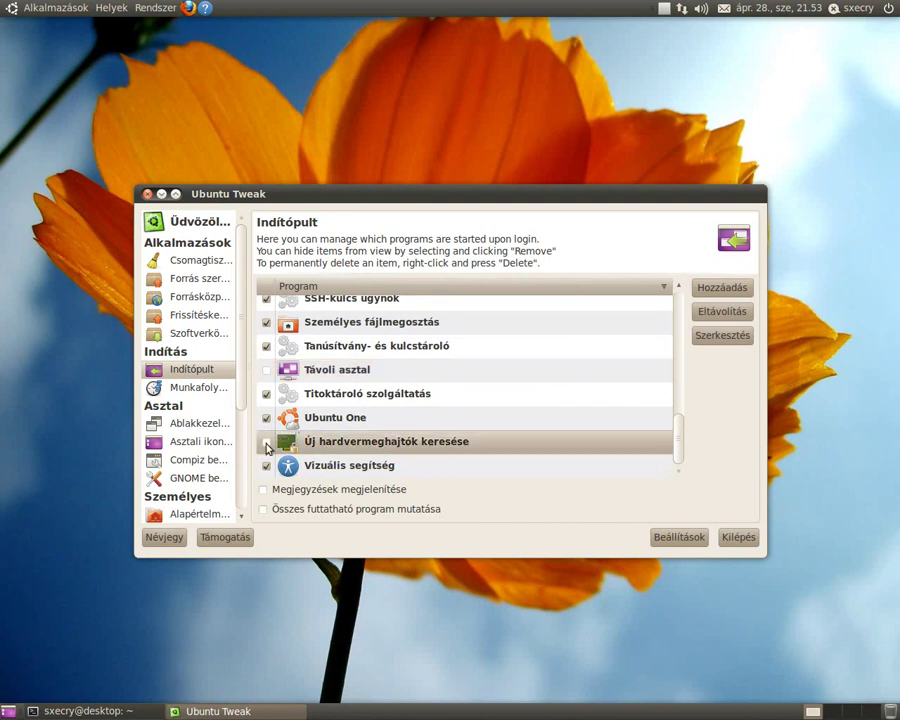
click(266, 465)
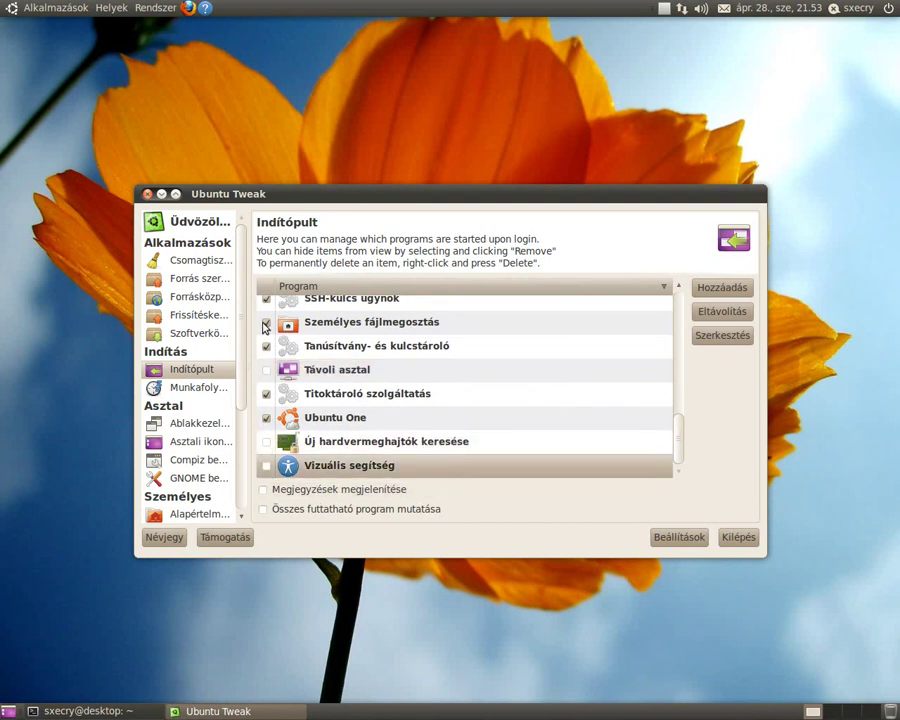
click(265, 325)
scroll(268, 370, up, 2)
scroll(276, 402, up, 4)
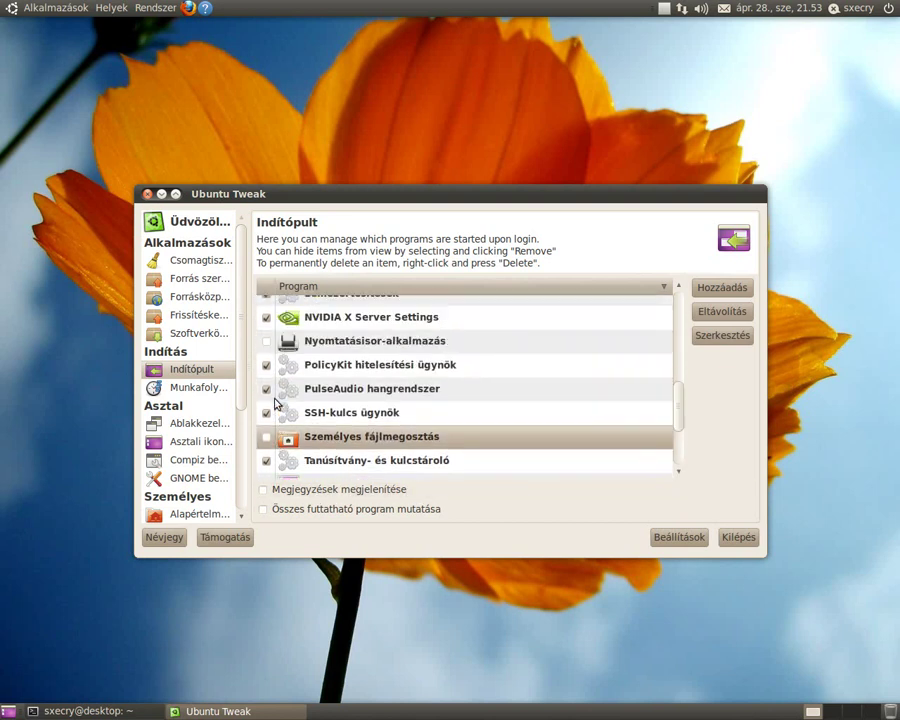
scroll(276, 402, up, 2)
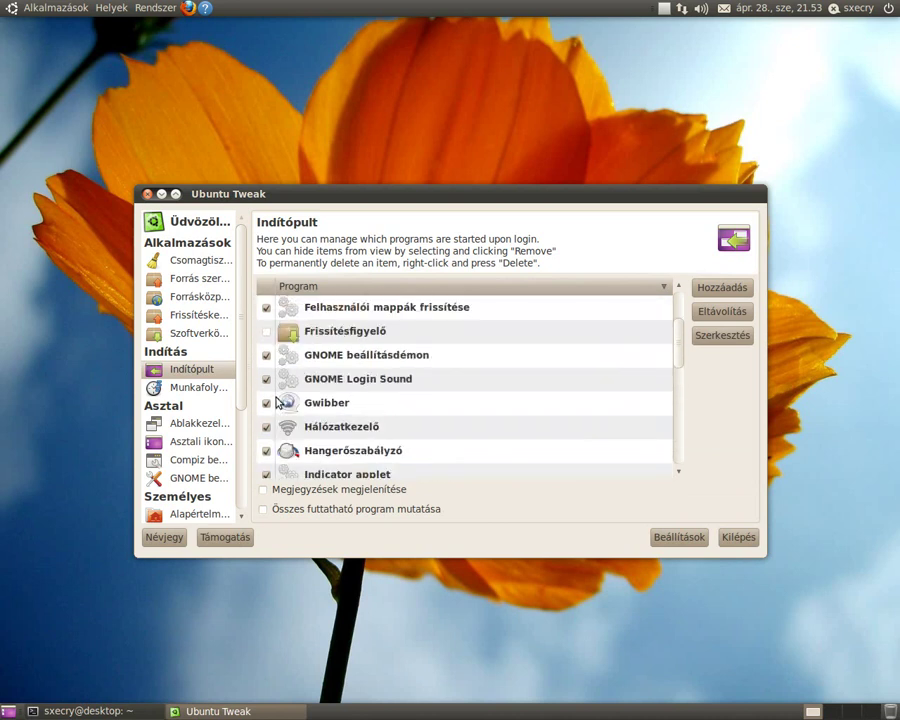
scroll(440, 432, down, 3)
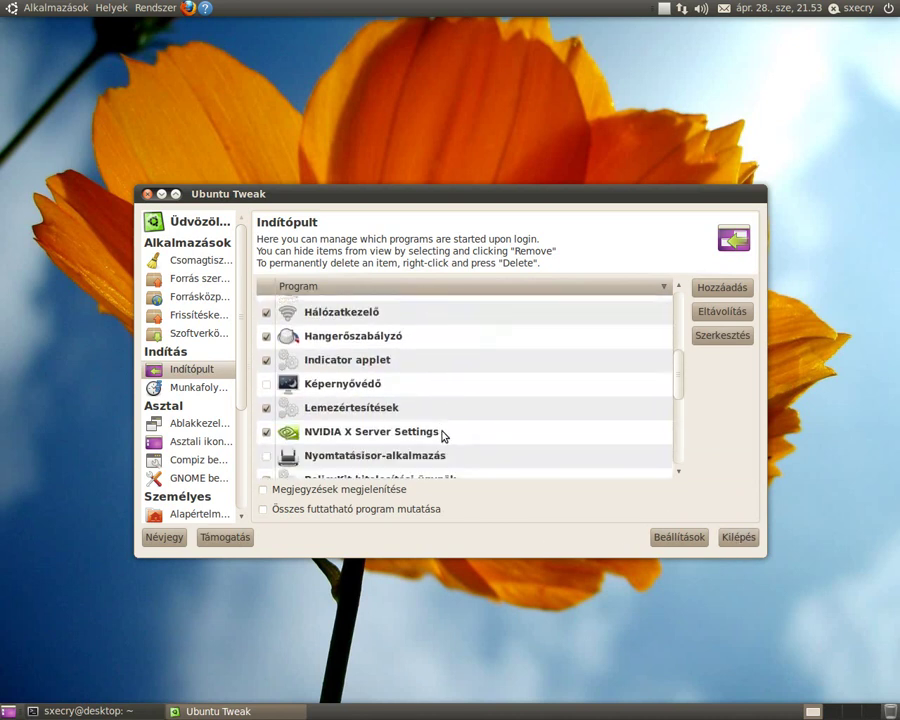
Look through the Asztal pages for window manager, desktop icon, Compiz and GNOME settings
scroll(197, 408, down, 3)
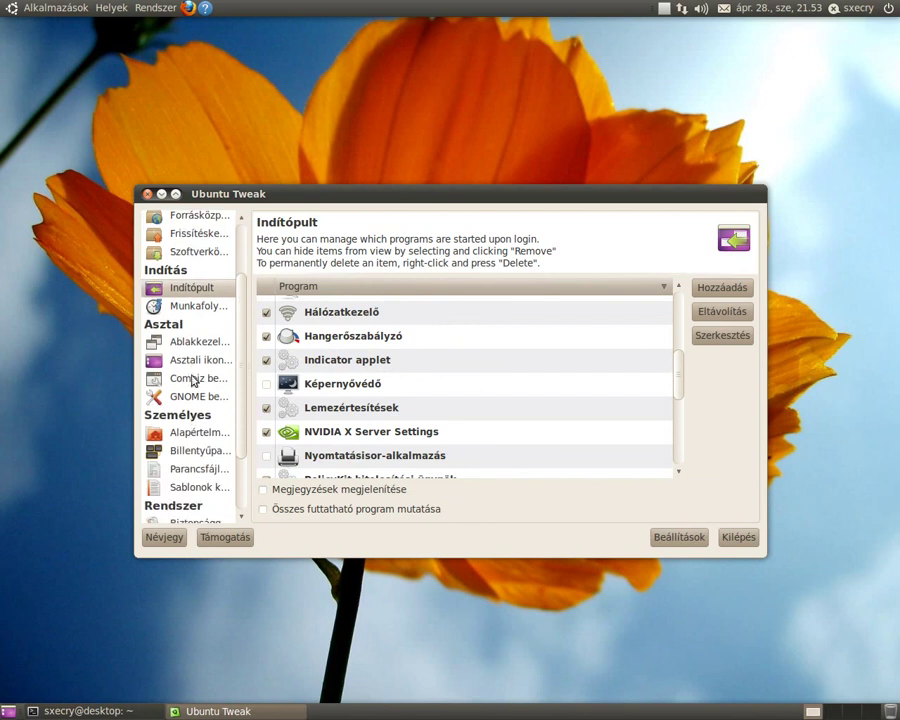
click(195, 344)
click(195, 361)
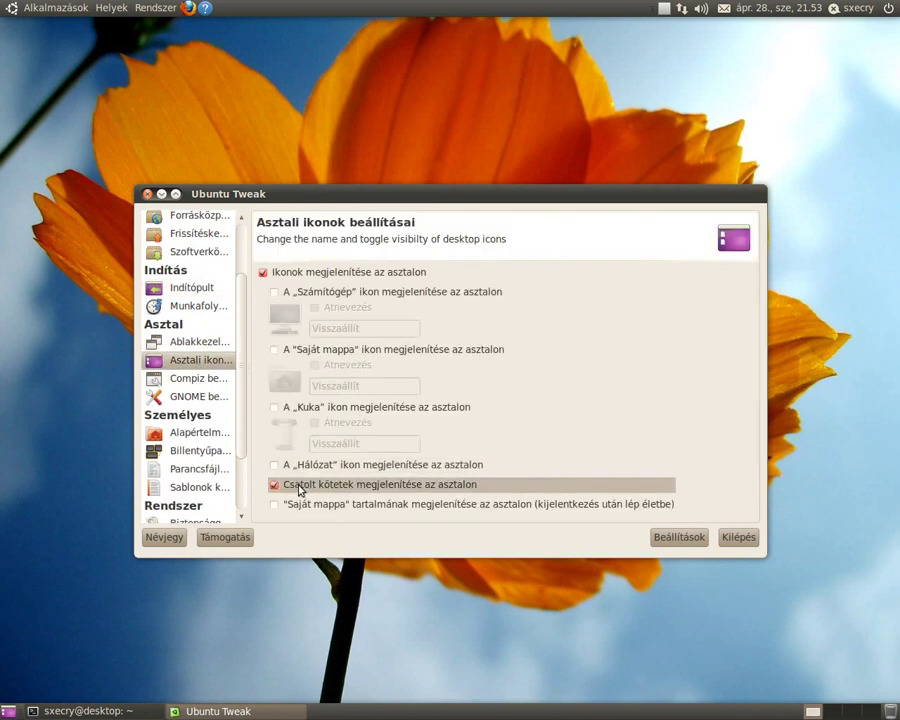
click(184, 384)
click(190, 400)
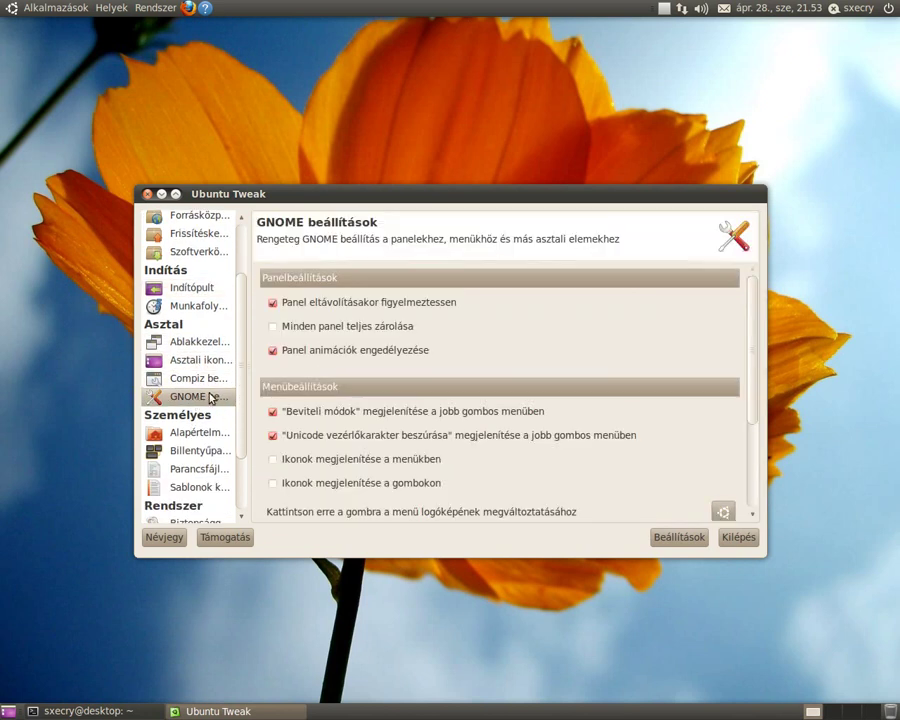
Go through the Személyes pages, enable the script "Kép átalakítása JPG-be" under Parancsfájlok kezelése, and quit Ubuntu Tweak
scroll(215, 404, down, 2)
click(198, 352)
click(200, 369)
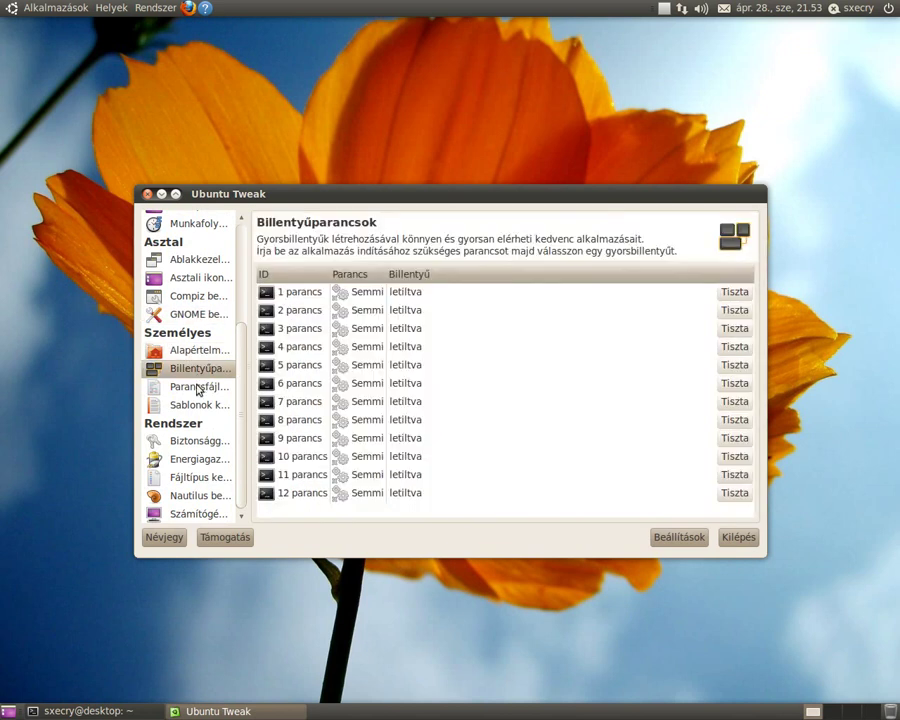
click(199, 386)
drag(652, 399, 340, 395)
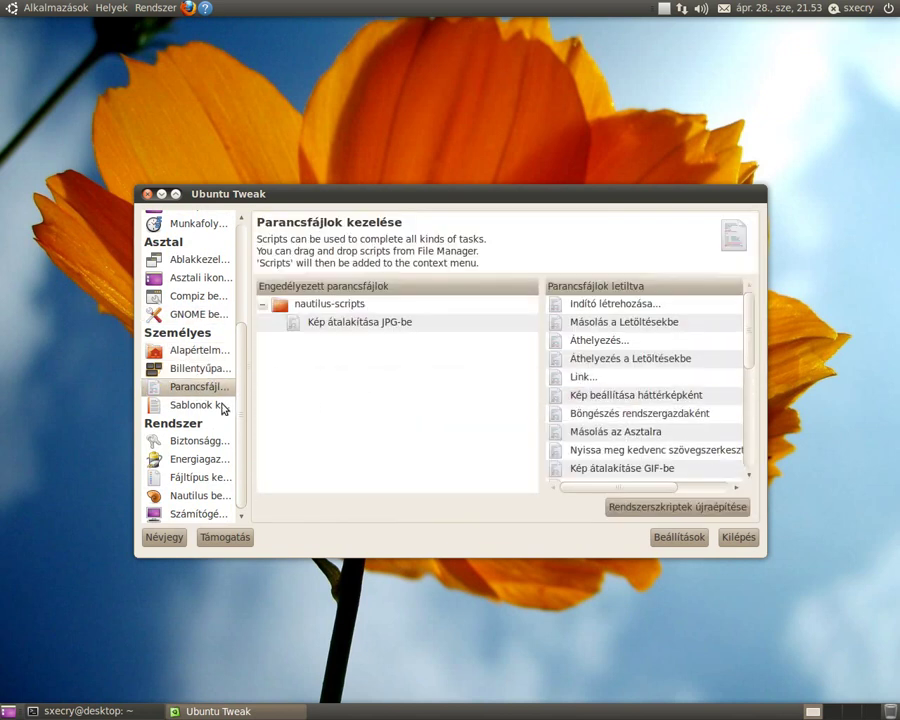
click(740, 537)
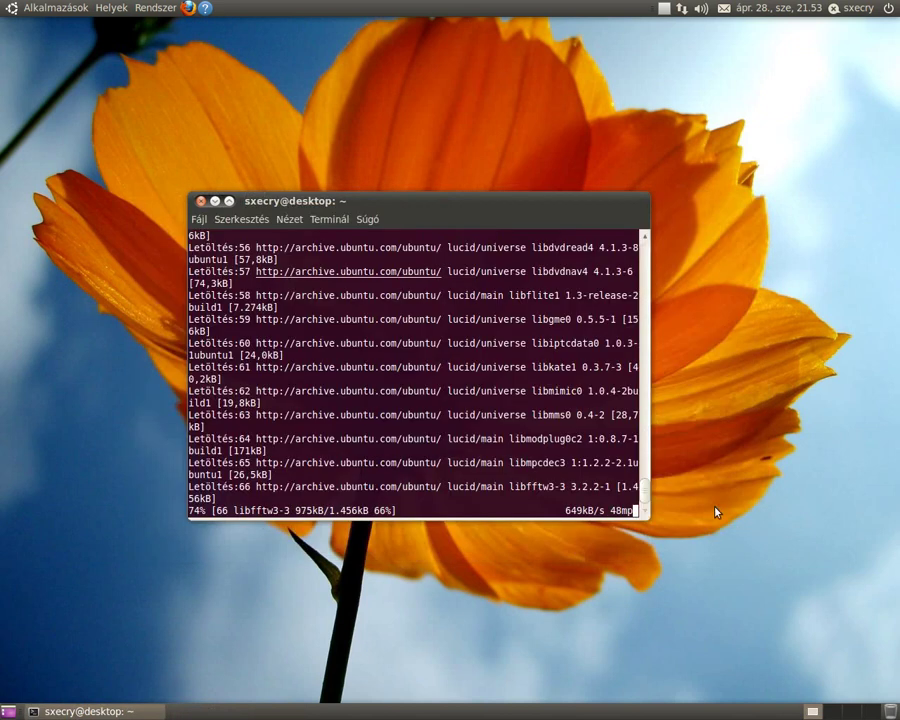
click(156, 8)
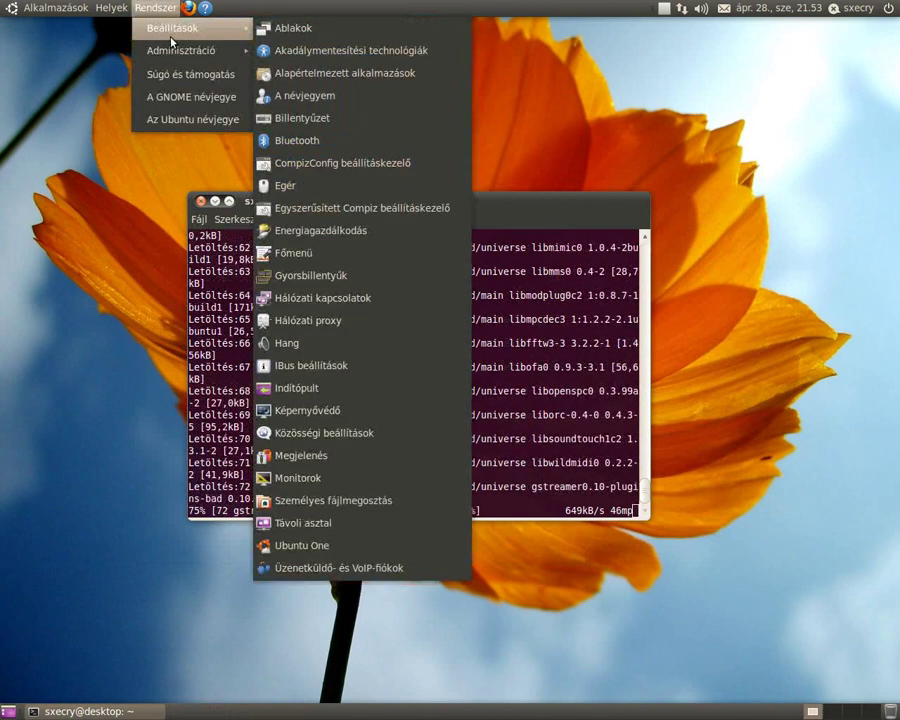
click(746, 34)
Add Pécs, Magyarország as a location in the panel clock's settings and close them
right_click(791, 7)
click(780, 66)
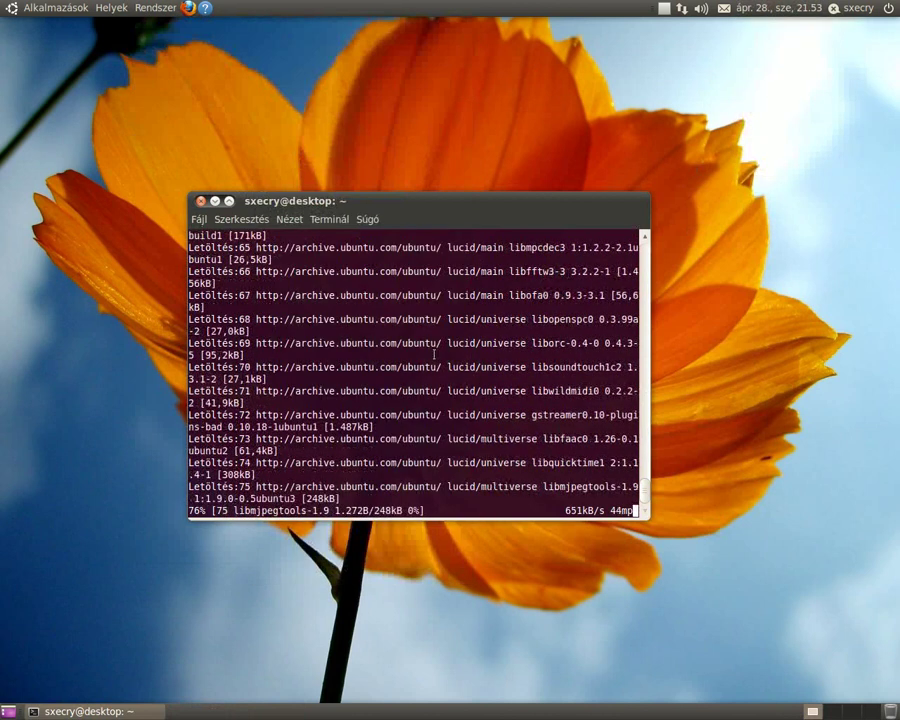
click(405, 310)
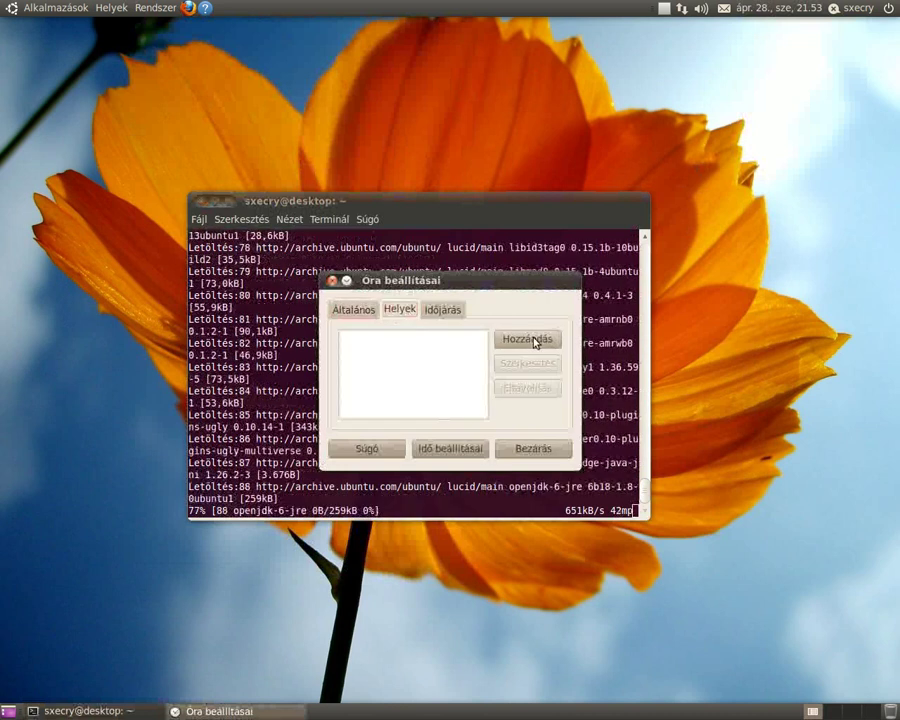
click(534, 339)
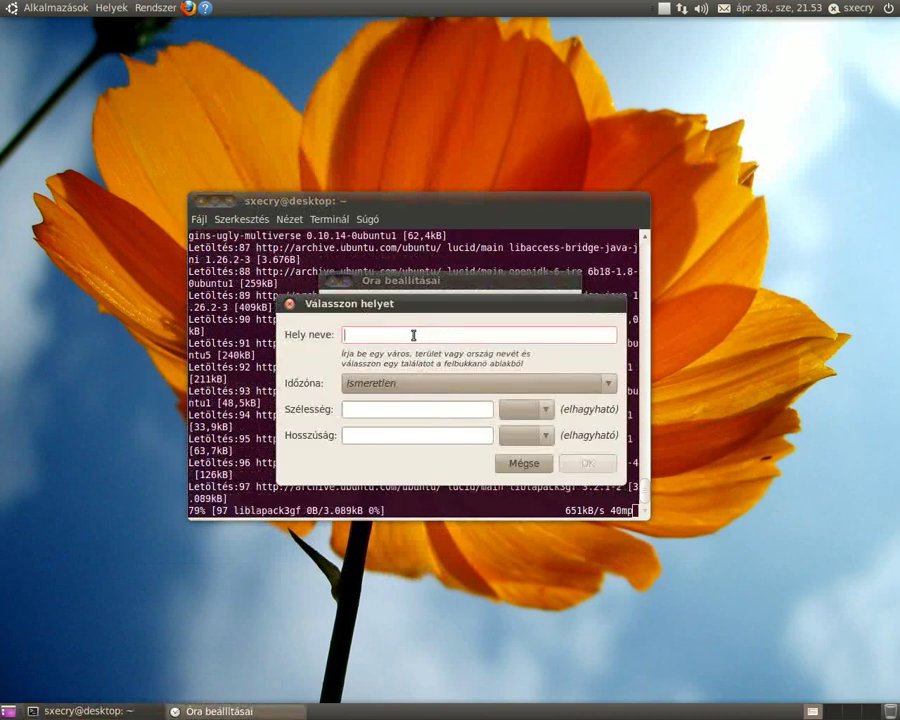
text(pé)
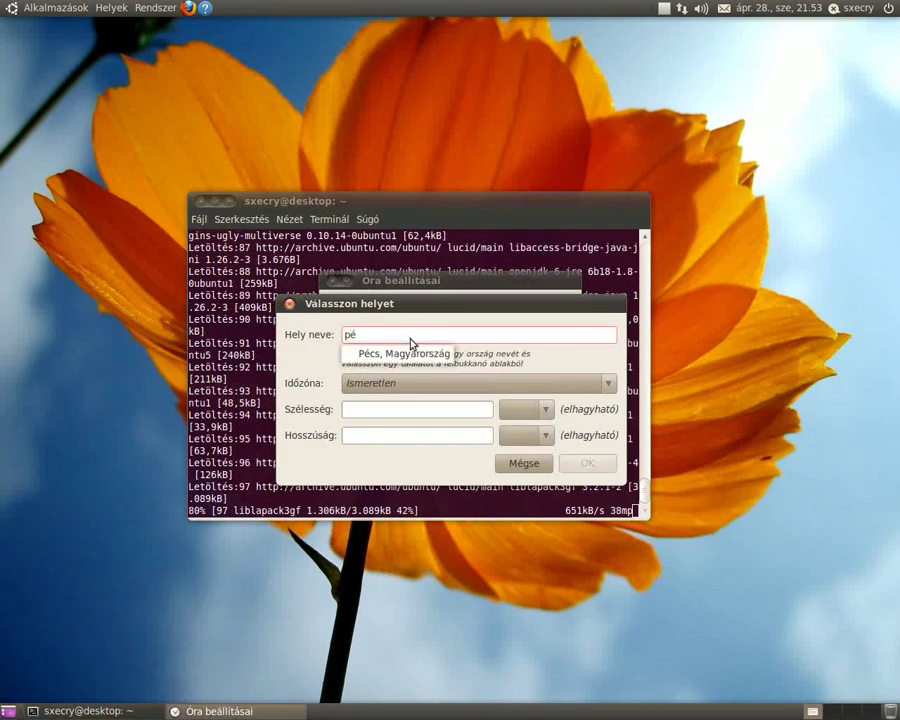
click(405, 352)
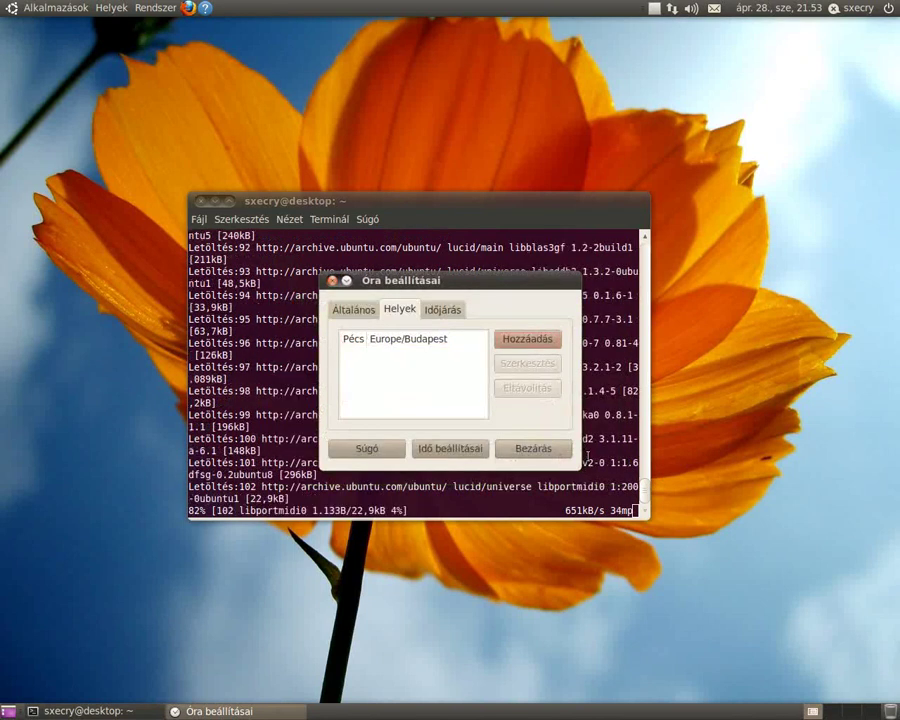
right_click(356, 7)
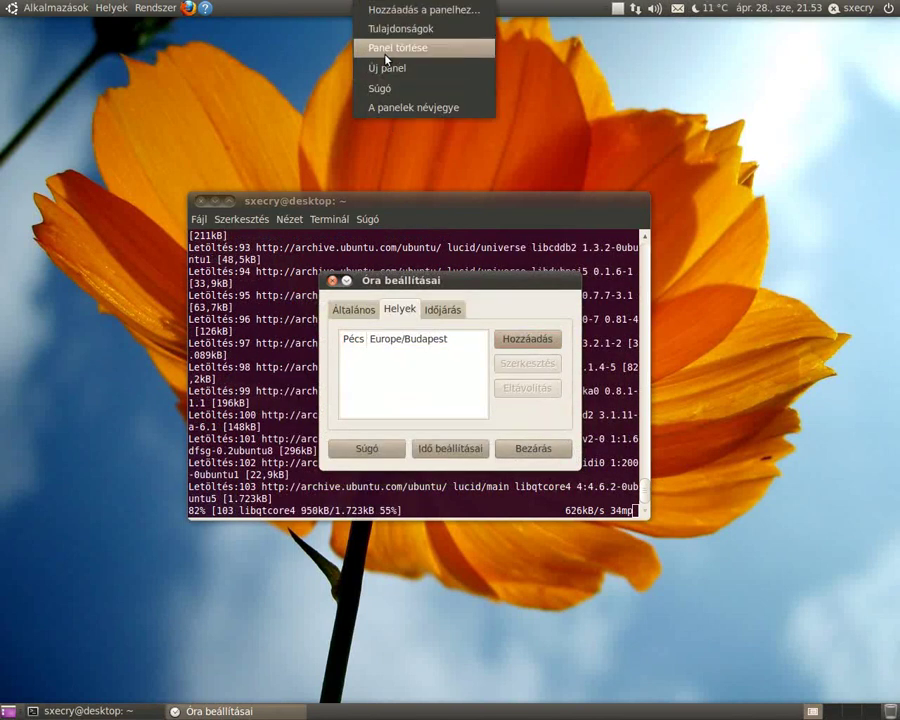
click(527, 449)
click(527, 449)
Add the Rendszerfigyelő applet to an empty area of the upper panel
right_click(360, 7)
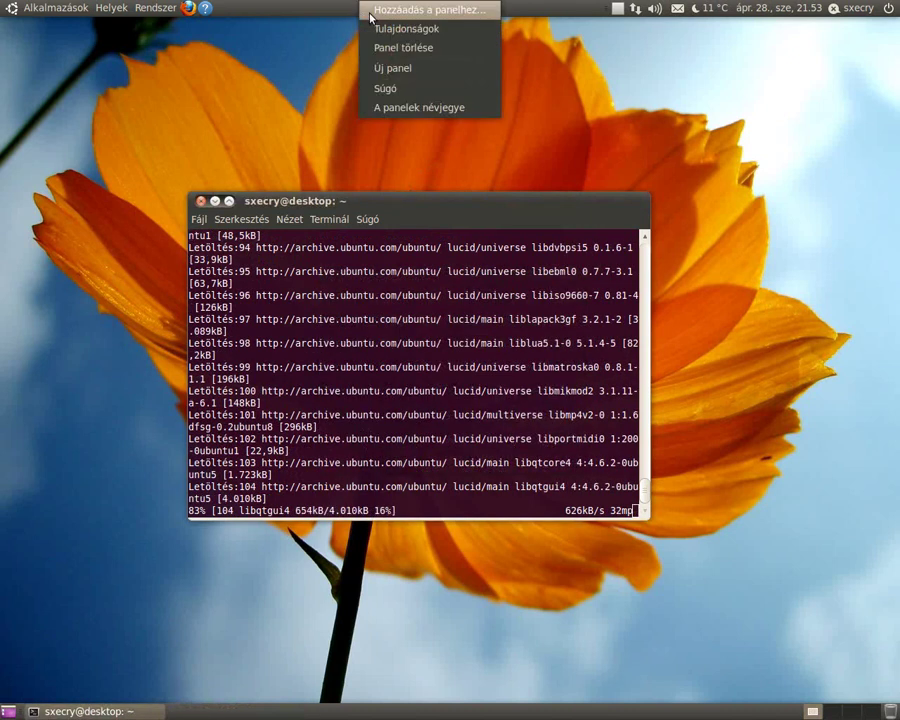
click(375, 11)
scroll(398, 372, down, 10)
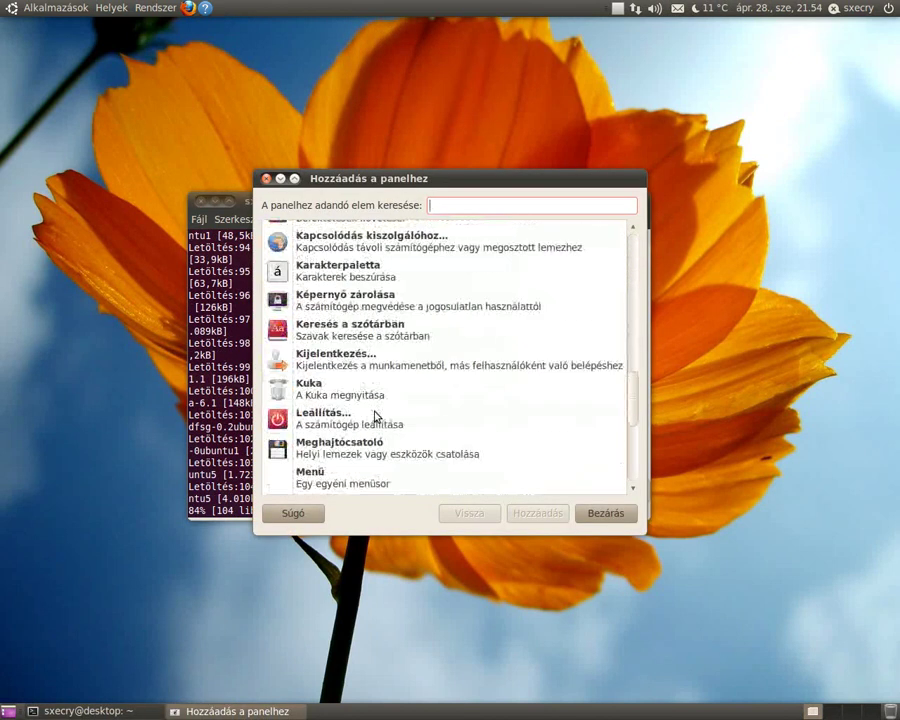
click(346, 476)
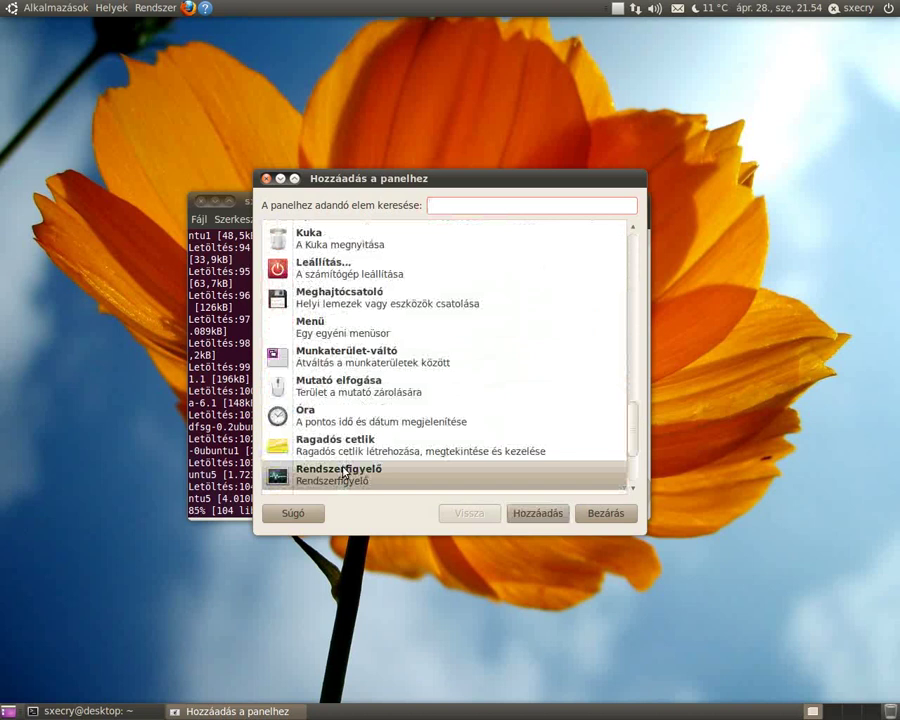
click(538, 514)
Set the Rendszerfigyelő applet to also monitor Hálózat and Memória, and close the open panel dialogs
right_click(376, 10)
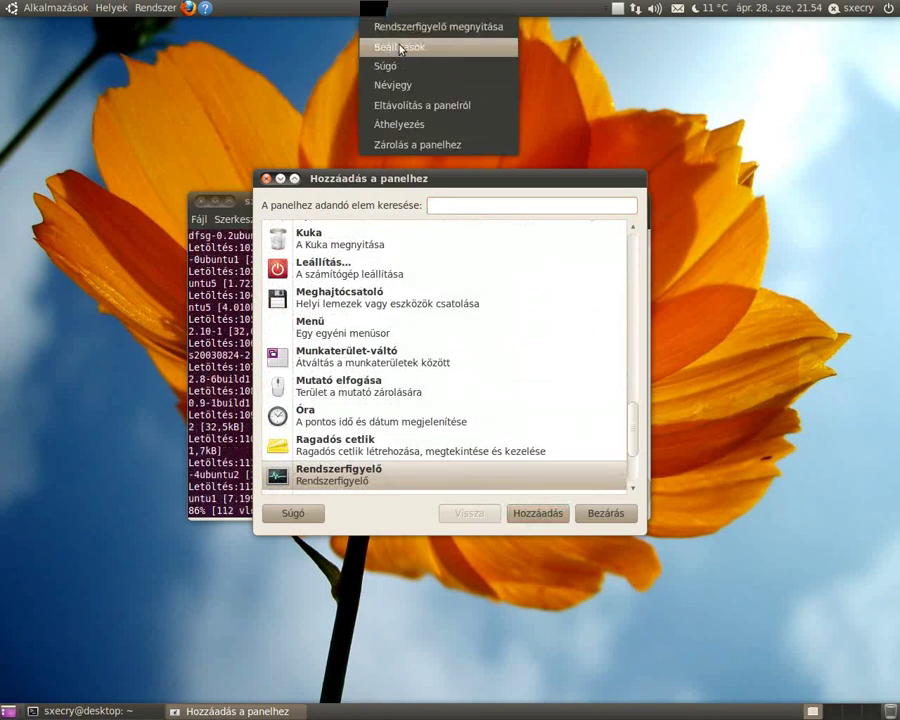
click(402, 44)
click(425, 262)
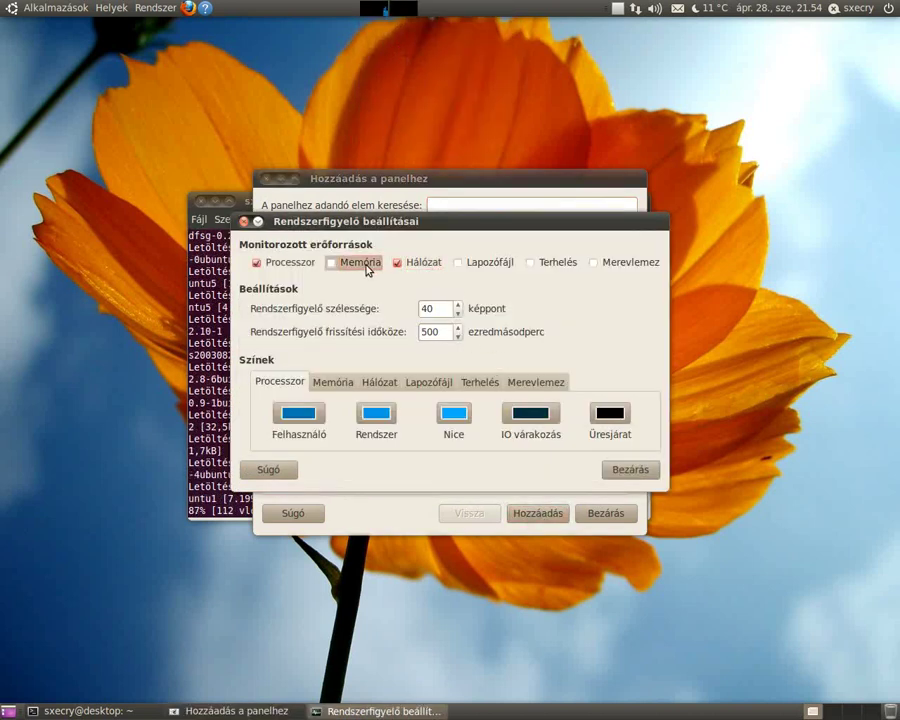
click(360, 262)
click(625, 469)
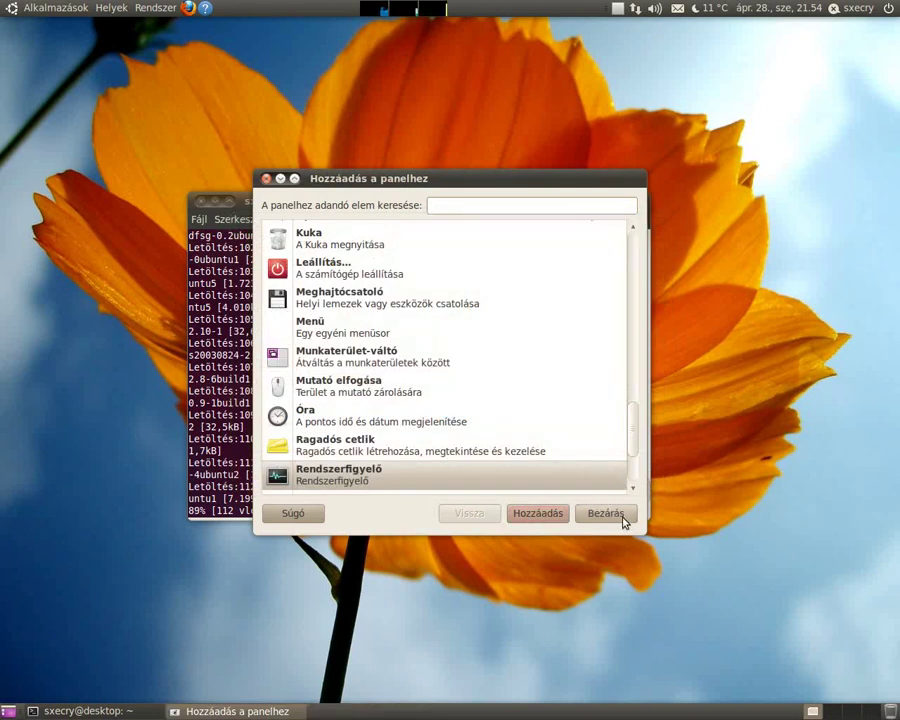
click(624, 516)
Remove the Firefox and help launchers from the upper panel
right_click(188, 8)
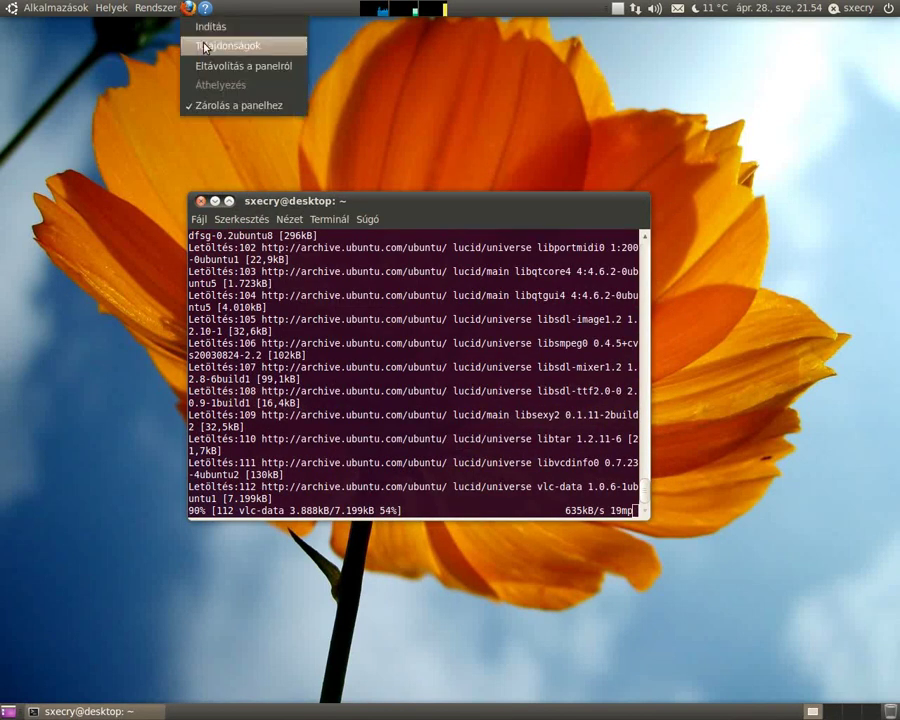
click(215, 65)
right_click(188, 8)
click(213, 66)
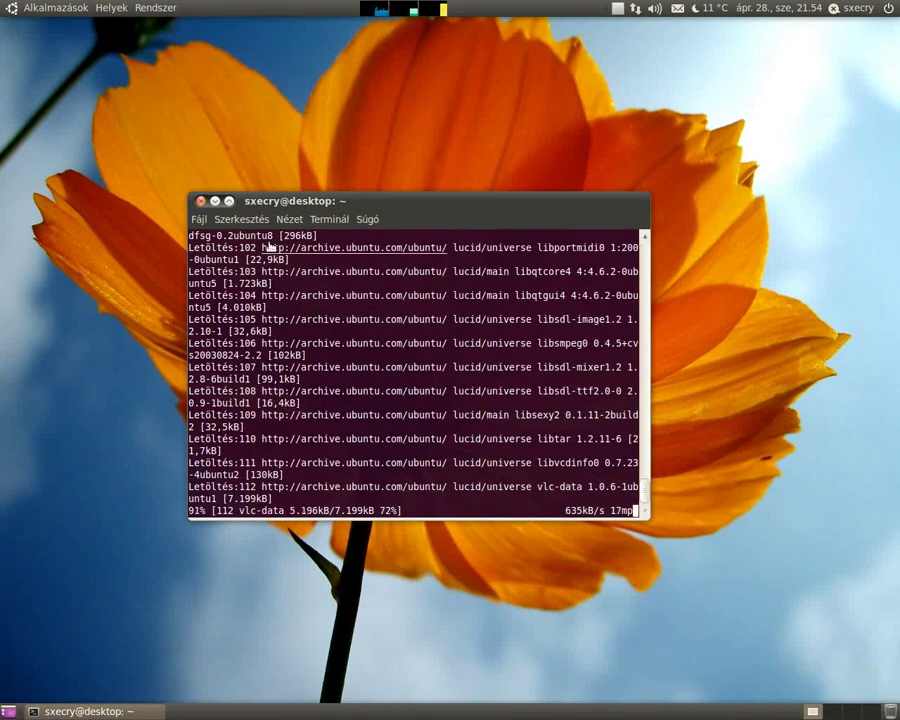
Delete the lower desktop panel and confirm its removal
right_click(410, 709)
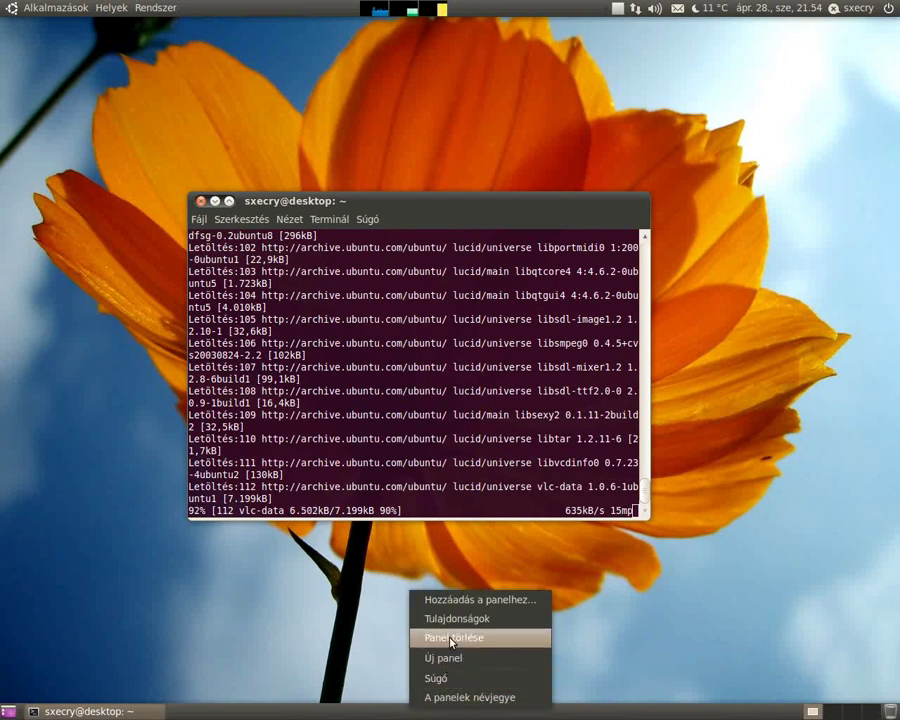
click(452, 647)
click(576, 404)
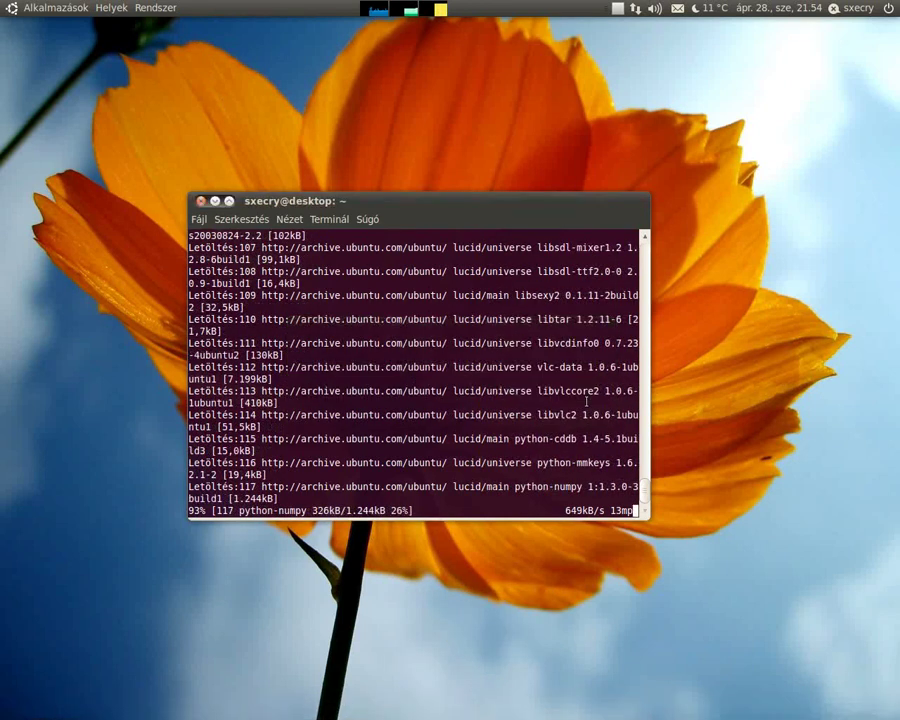
Add a Twitter account to Közösségi fiókok with the login name and account password, and close the social messaging windows
click(680, 12)
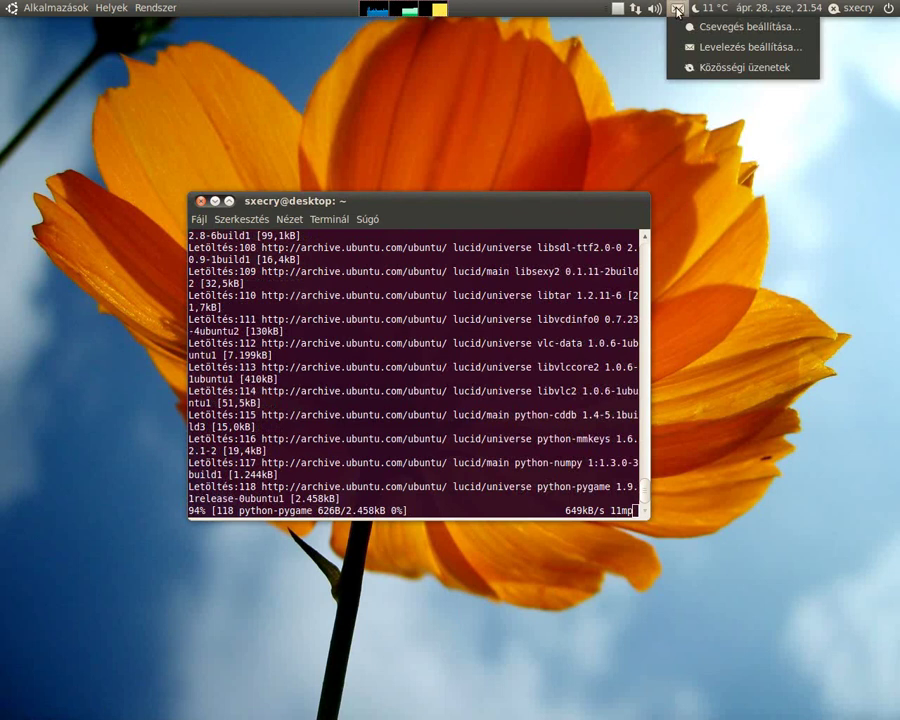
click(694, 68)
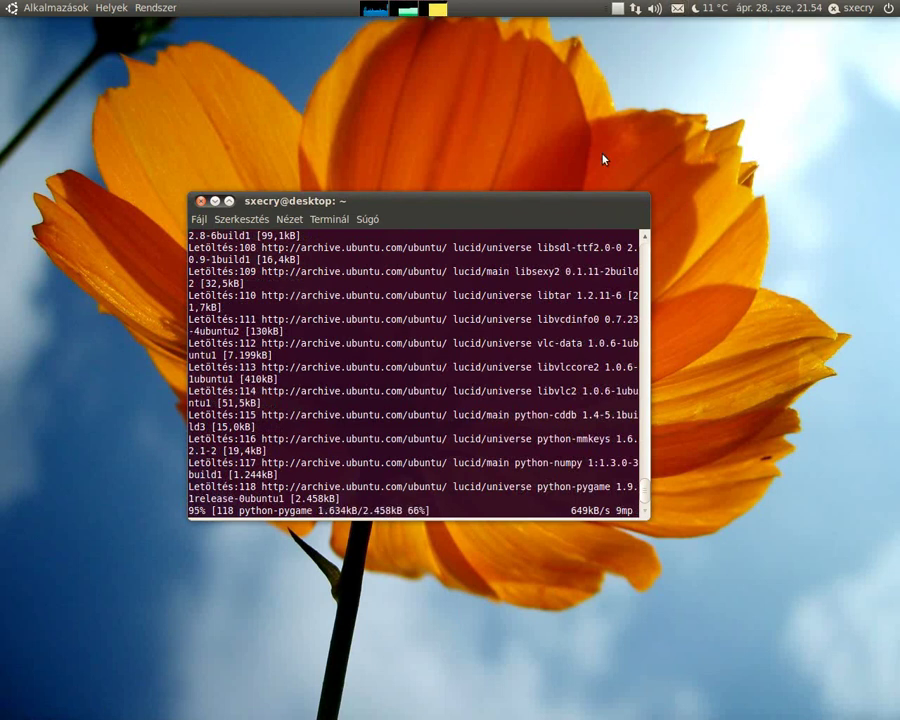
click(555, 270)
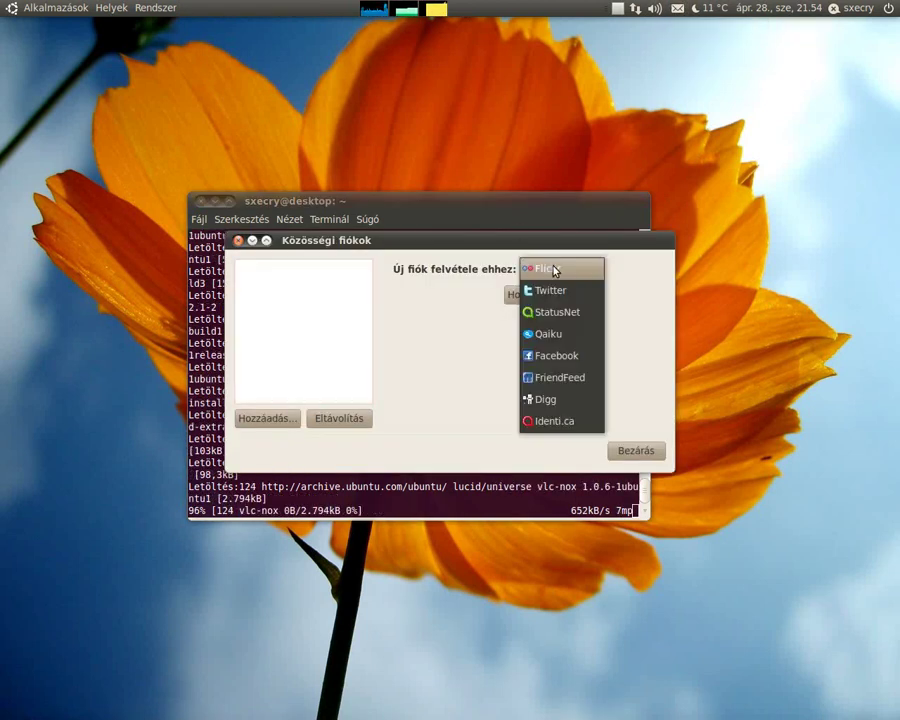
click(555, 299)
click(538, 297)
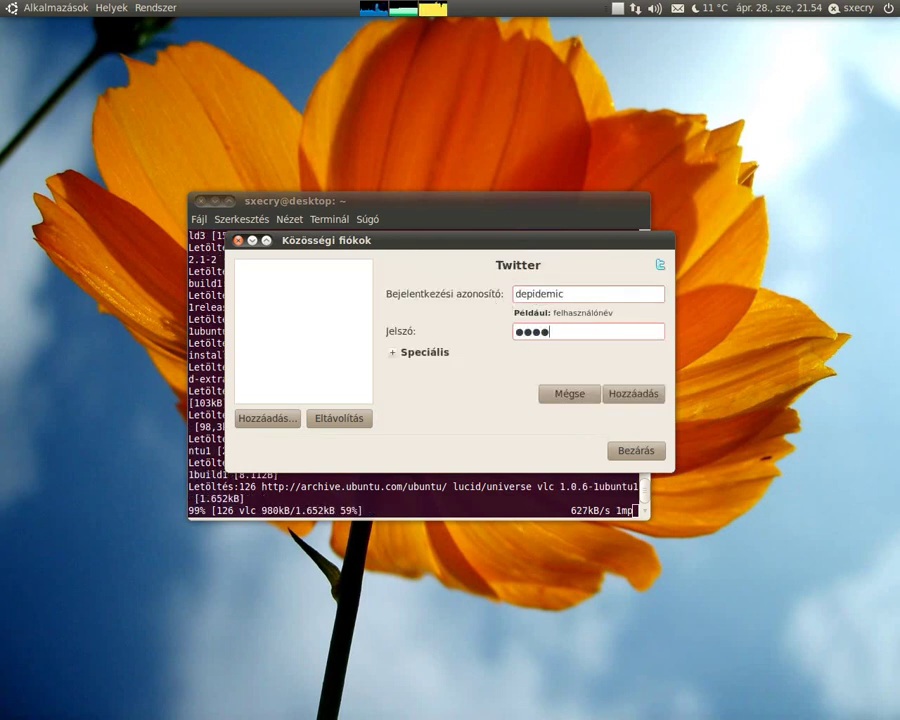
text(*****)
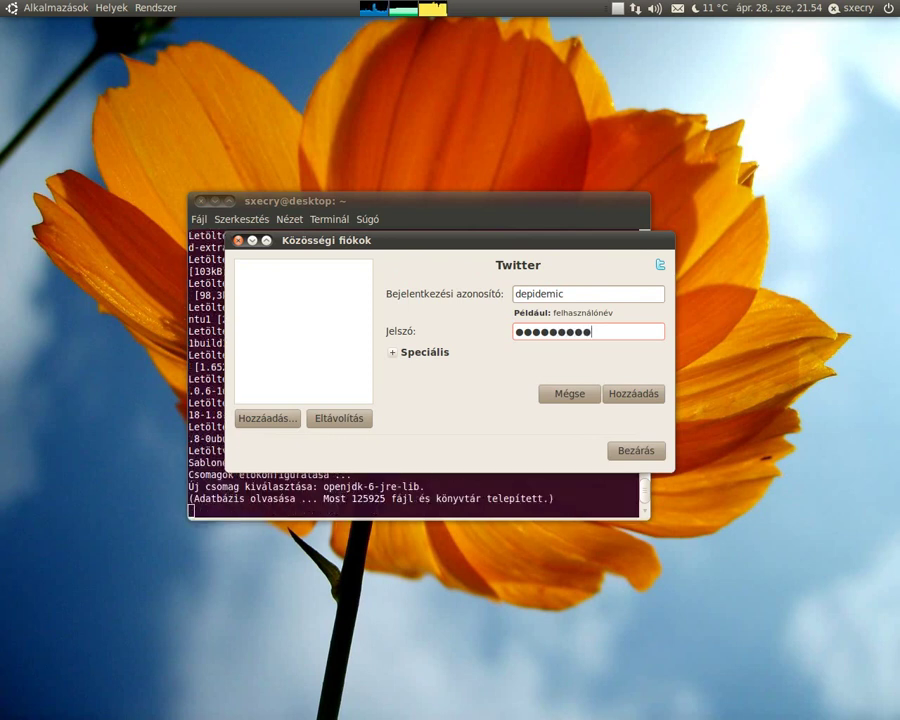
click(640, 397)
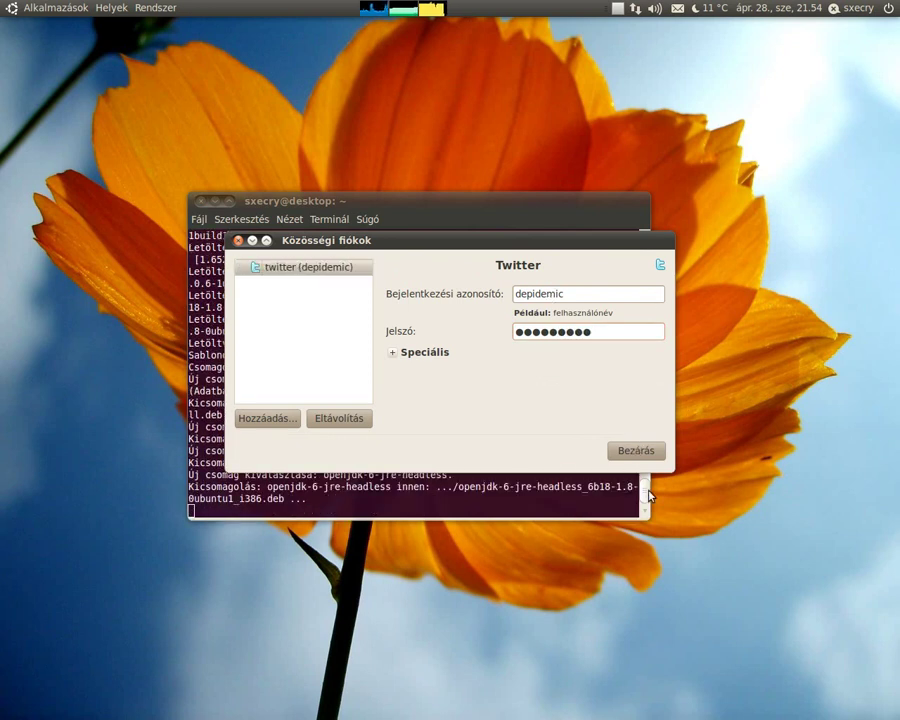
click(638, 450)
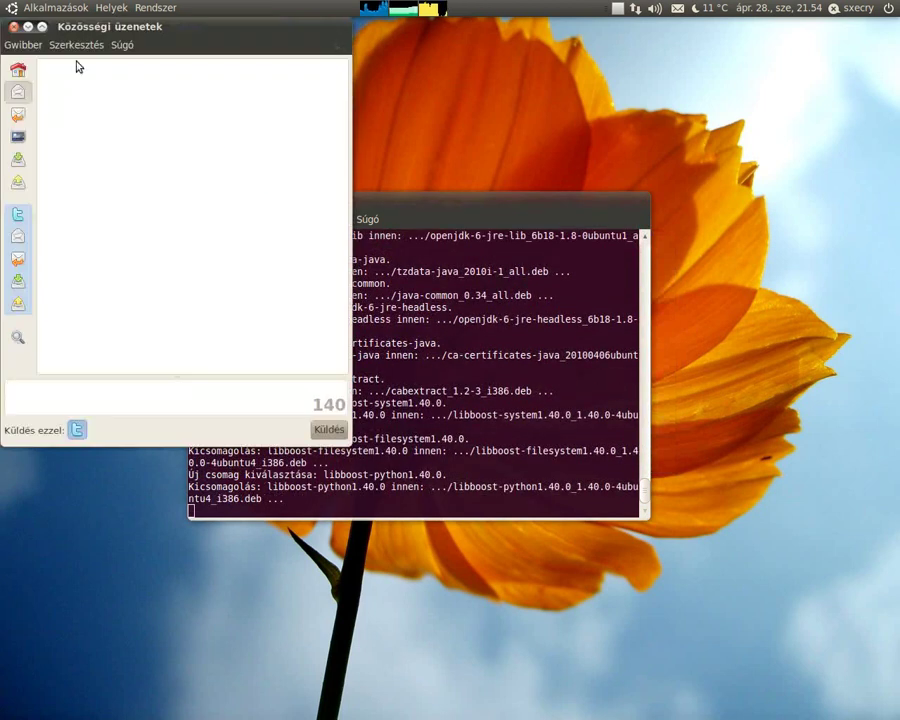
click(14, 27)
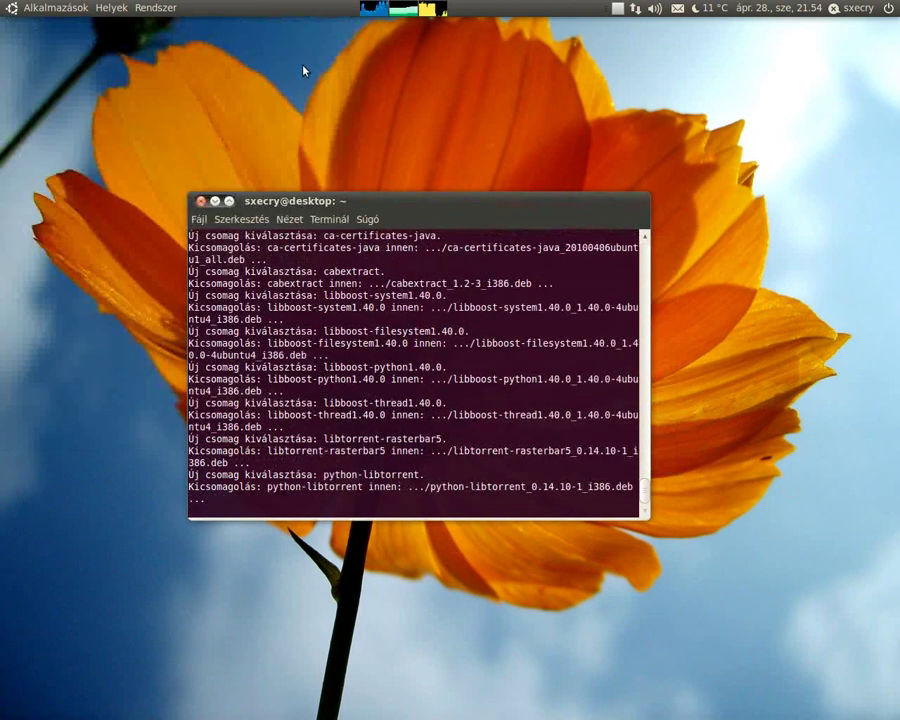
Open the terminal's Default profile settings and turn off the use of system theme colours
drag(189, 235, 204, 283)
click(241, 219)
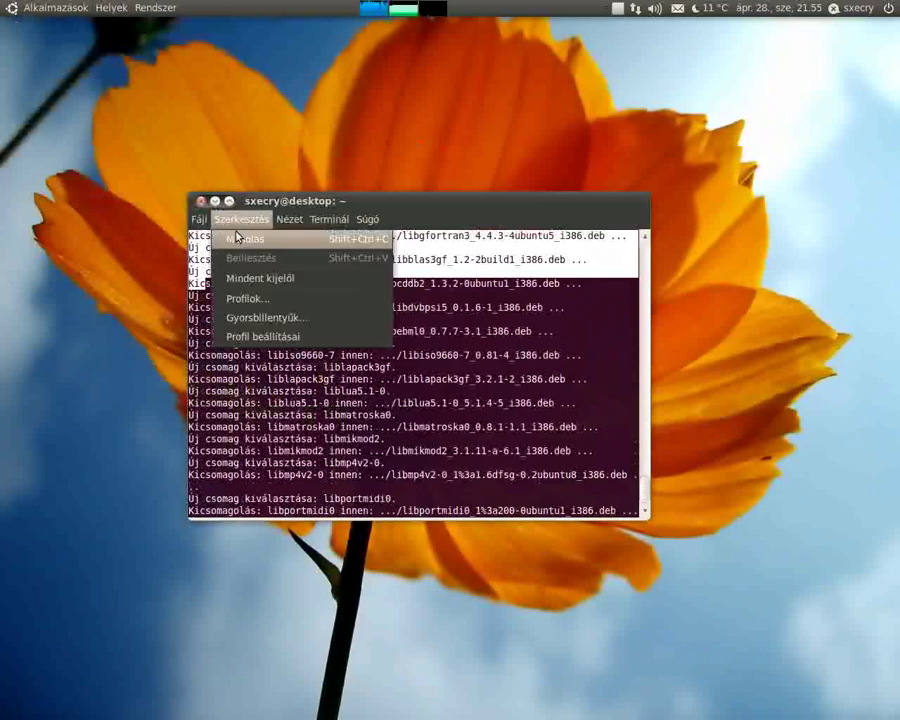
click(238, 334)
click(289, 207)
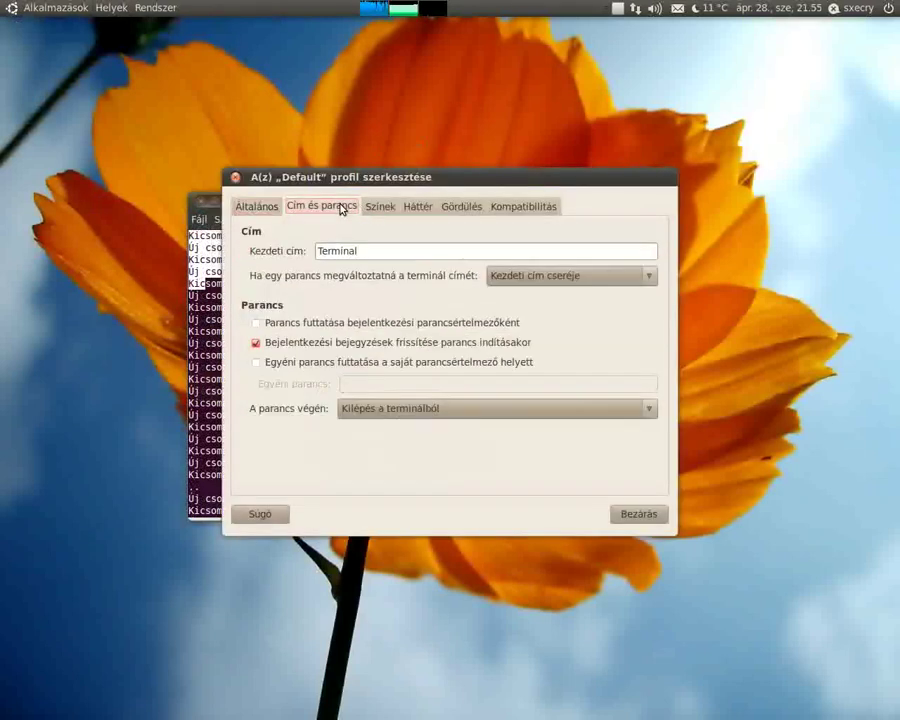
click(379, 207)
click(346, 249)
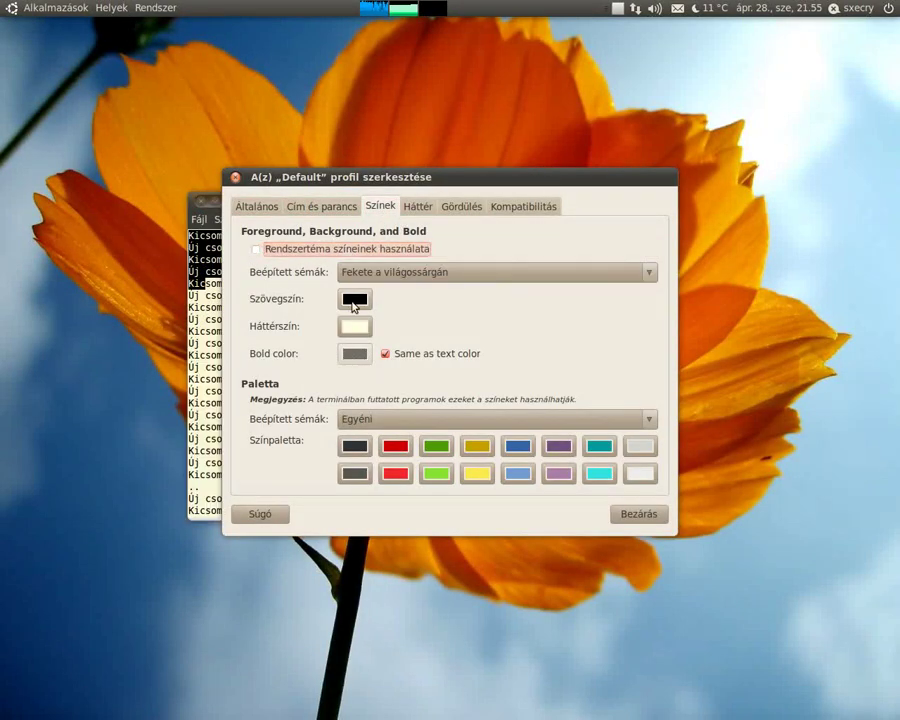
Set the terminal profile's text colour to white and its background colour to #000000
click(355, 299)
drag(340, 360, 281, 450)
click(597, 458)
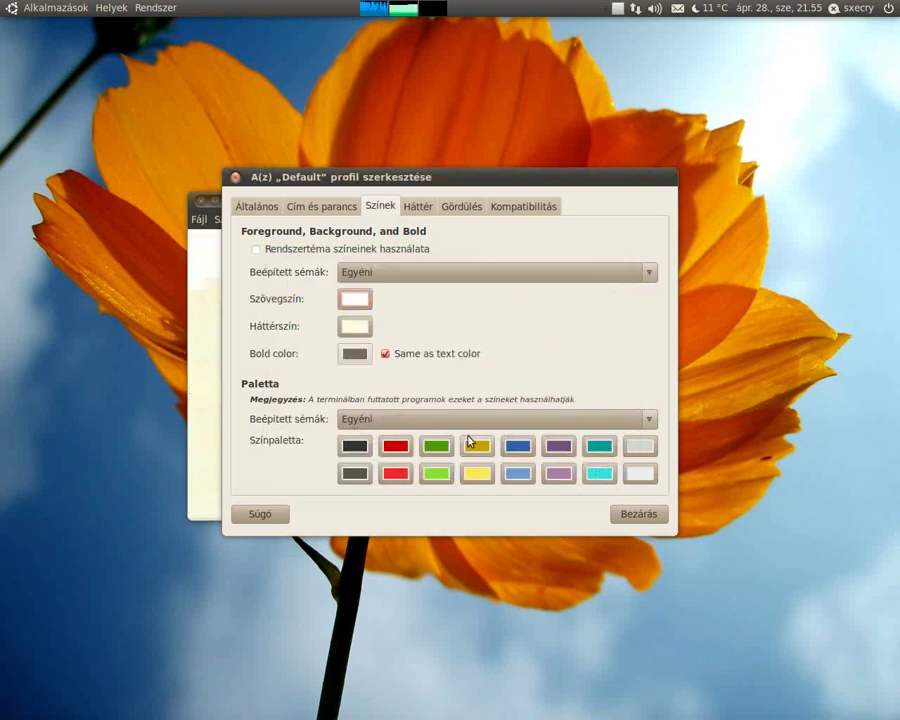
click(355, 326)
drag(370, 363, 287, 354)
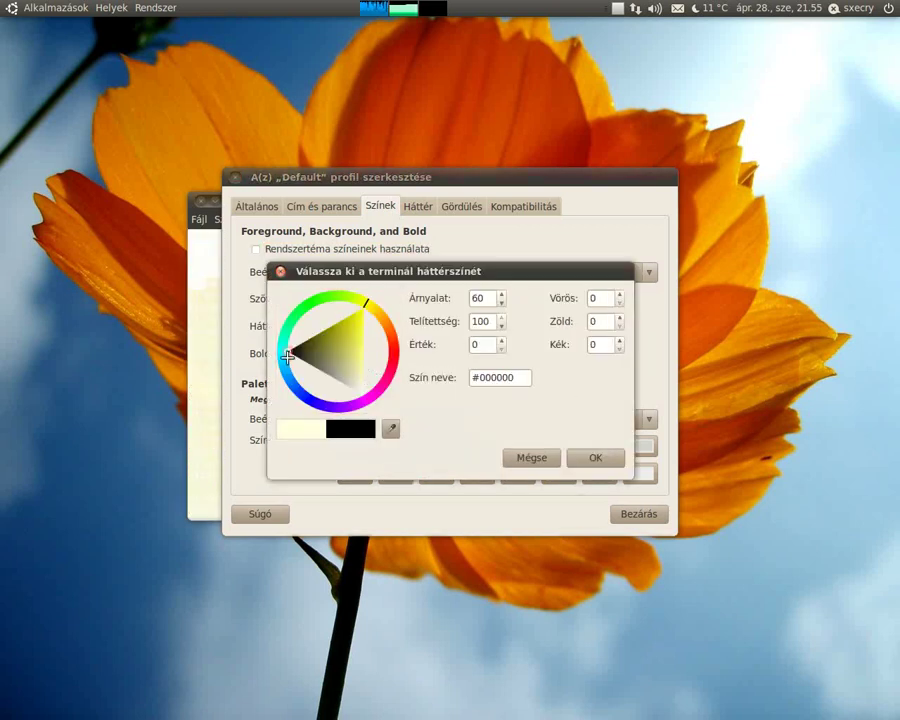
click(615, 460)
Switch the terminal profile to Áttetsző háttér, adjust the transparency to a little above half, and uncover the terminal to check it
click(416, 210)
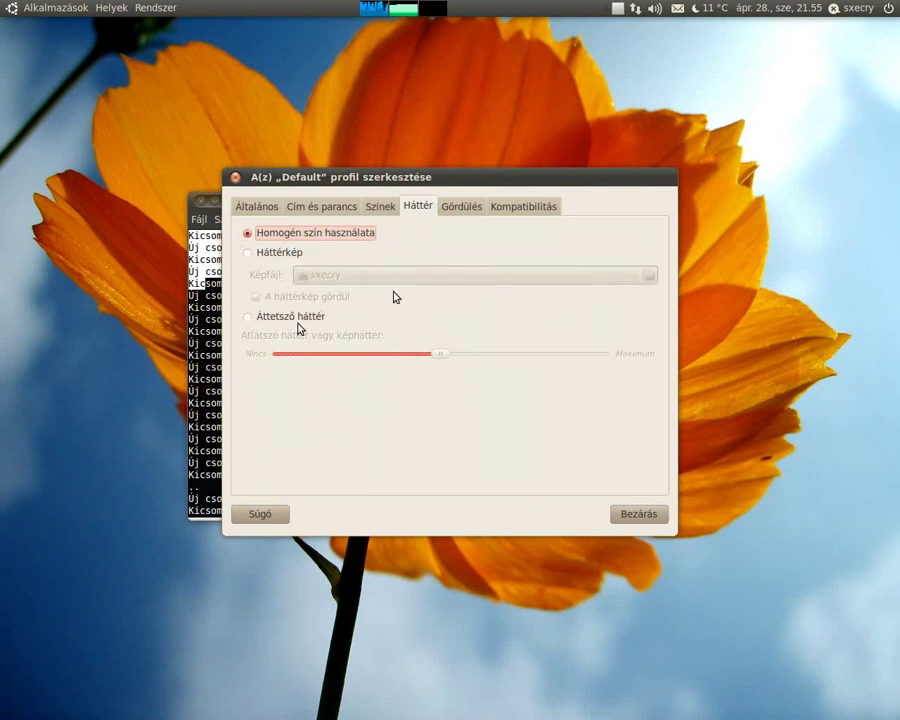
click(366, 318)
drag(442, 356, 472, 357)
drag(452, 181, 555, 50)
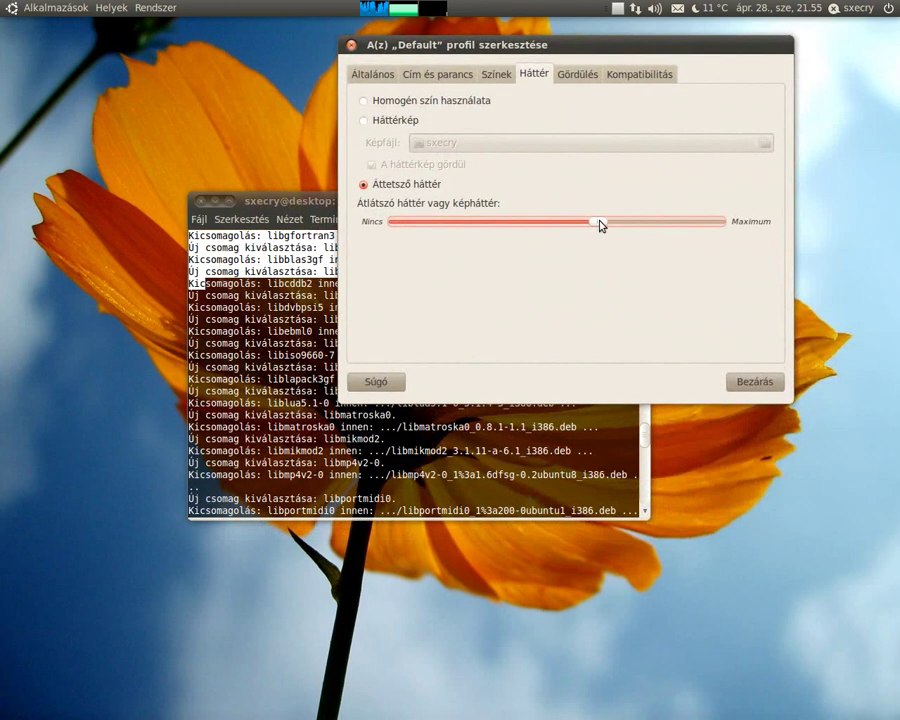
Increase the terminal profile's background shading slightly, then replace the system fixed-width font with Monospace 9 and close the profile editor
drag(599, 222, 612, 222)
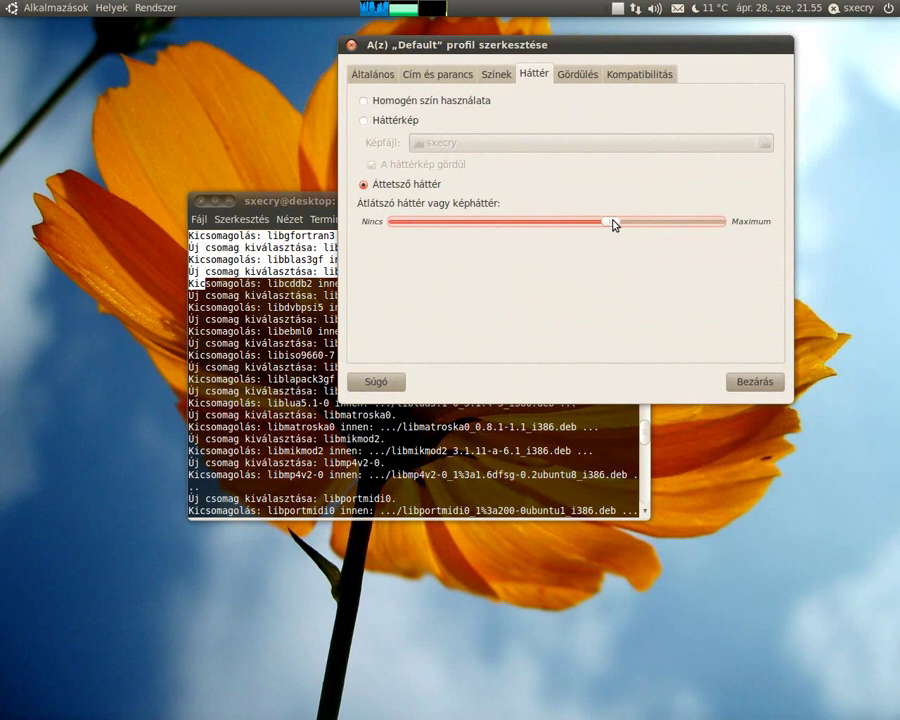
click(577, 75)
click(387, 77)
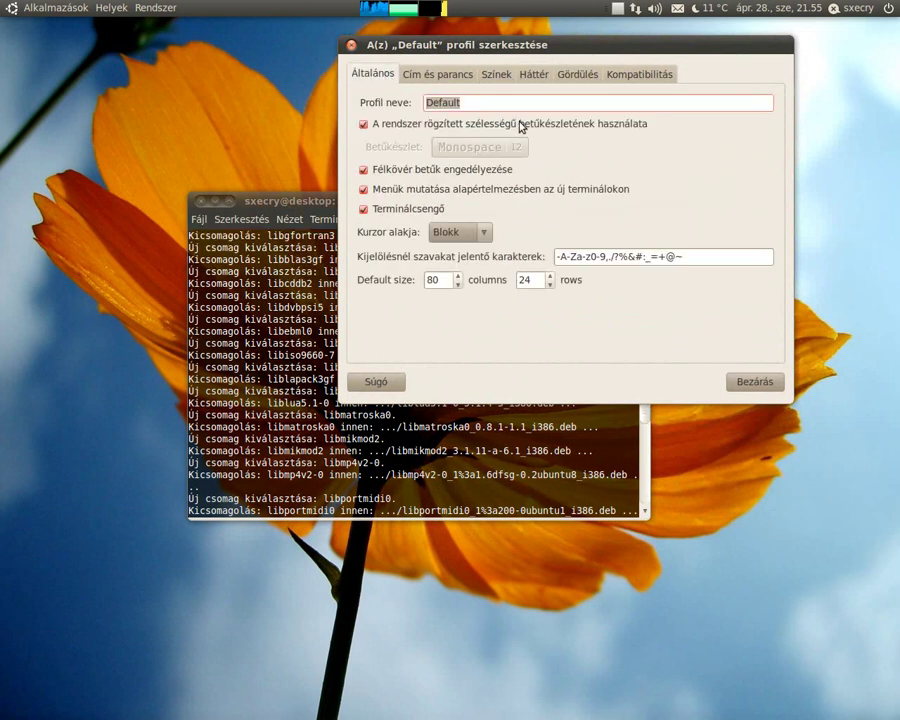
click(363, 124)
click(518, 152)
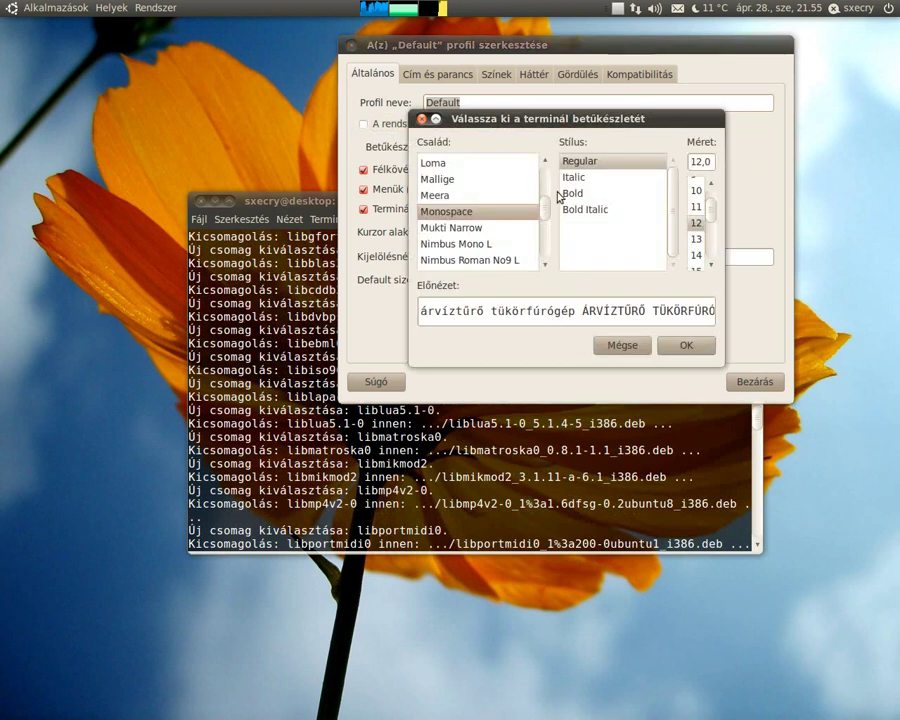
scroll(712, 184, up, 1)
click(697, 194)
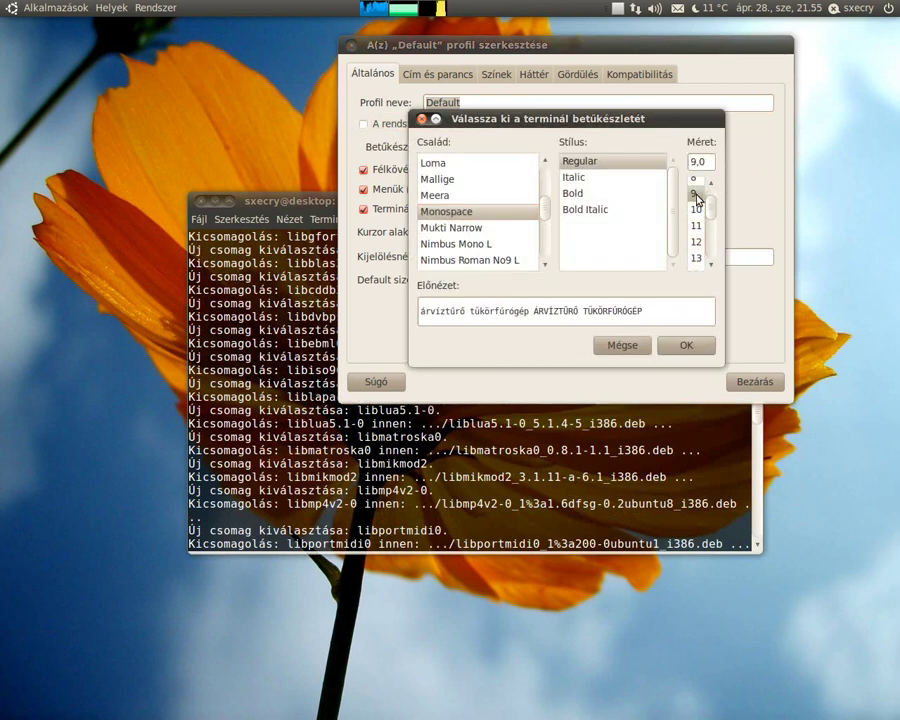
click(692, 346)
key(Escape)
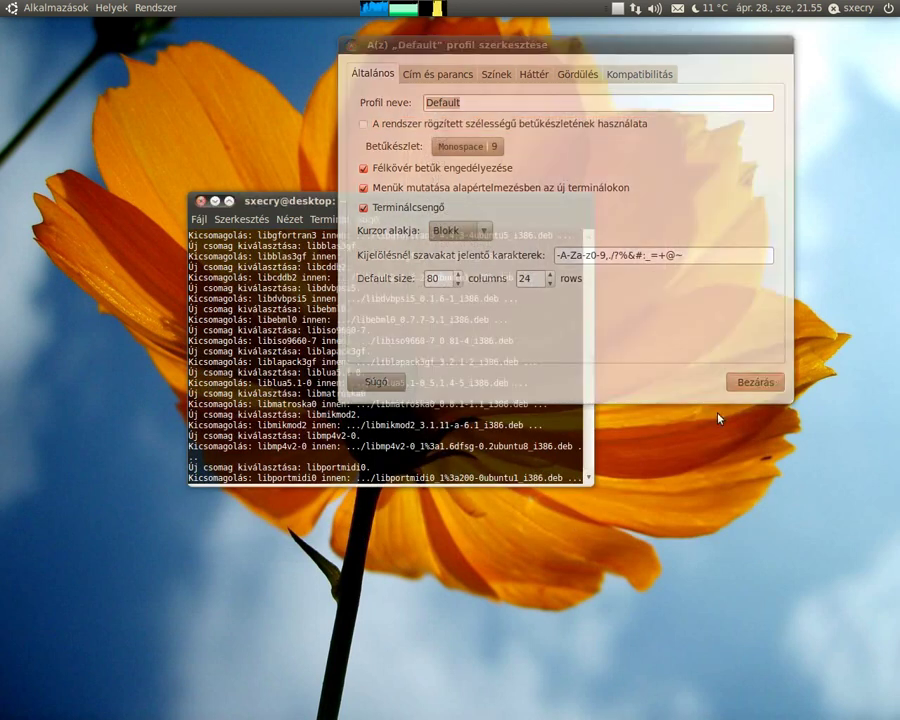
Enlarge the terminal window, bring the latest installation output into view, and move the window closer to the screen centre
drag(593, 484, 760, 619)
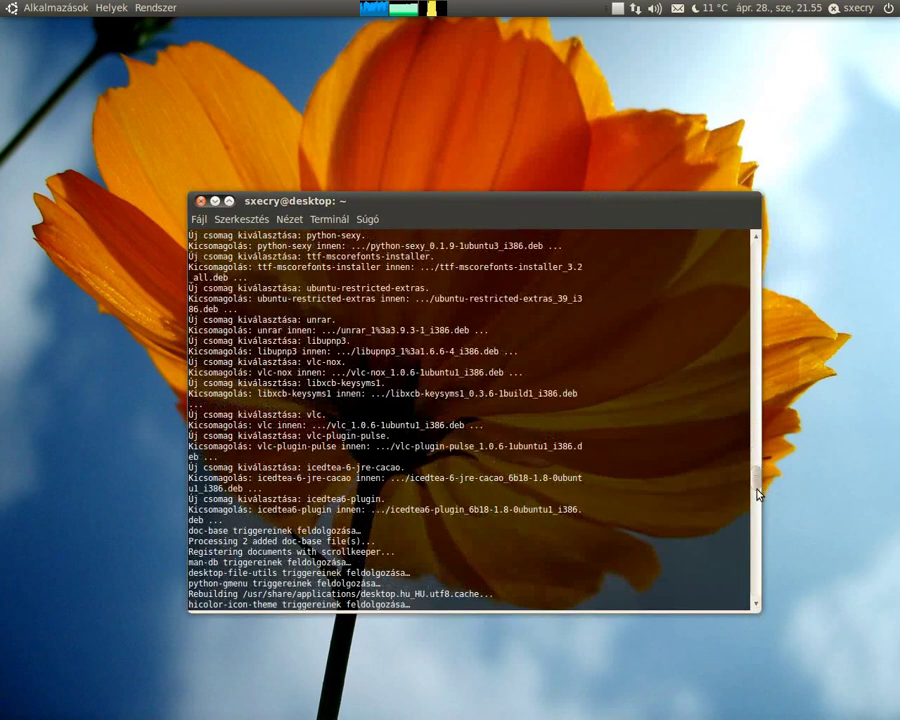
drag(758, 494, 755, 590)
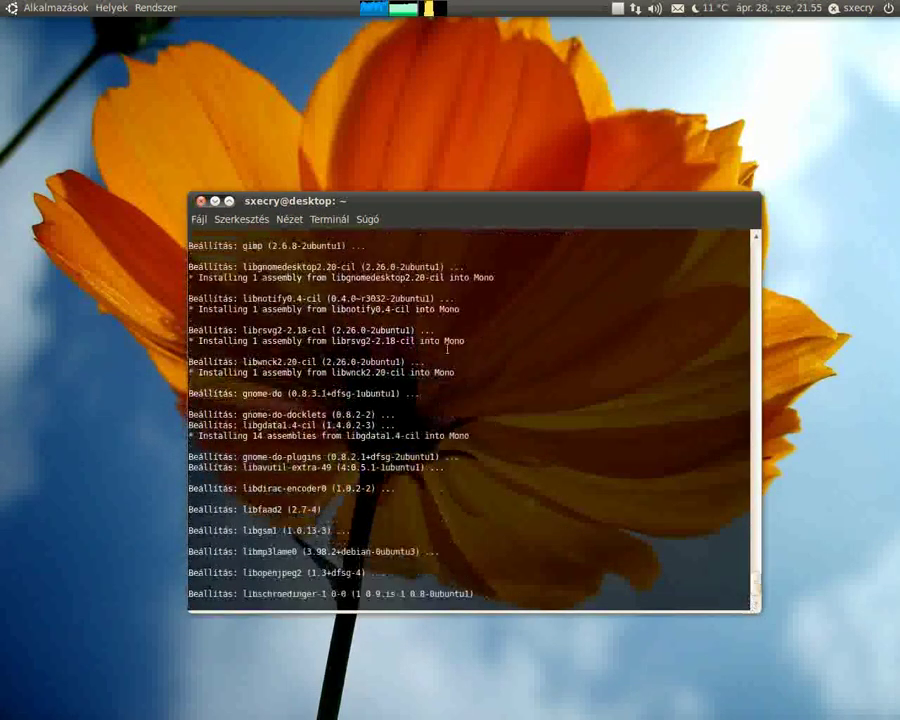
drag(367, 203, 322, 131)
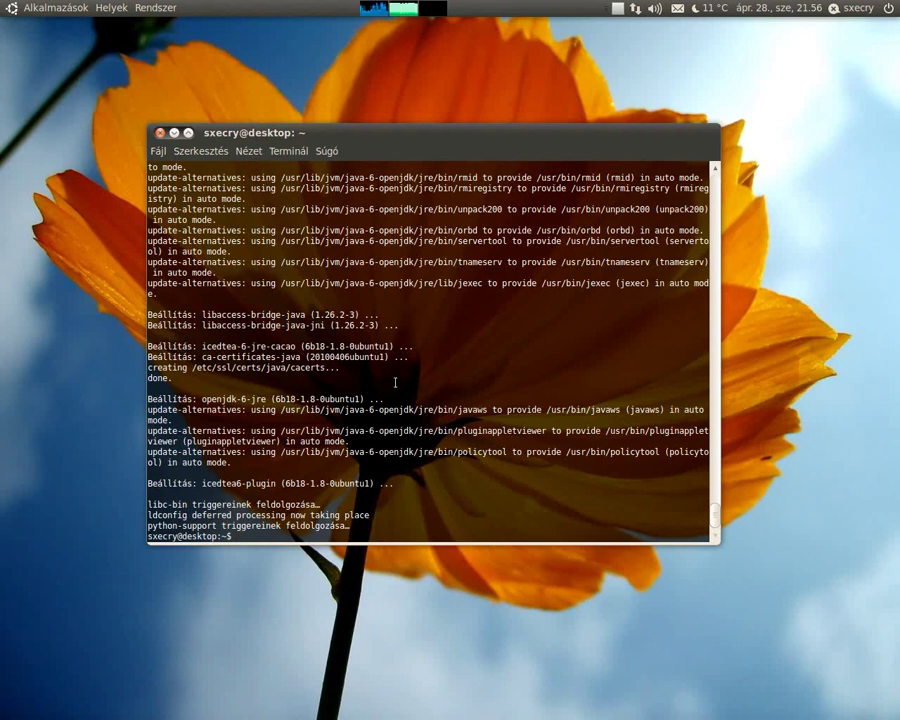
List the home folder with ls and run the ./java.sh script in the terminal
key(Return)
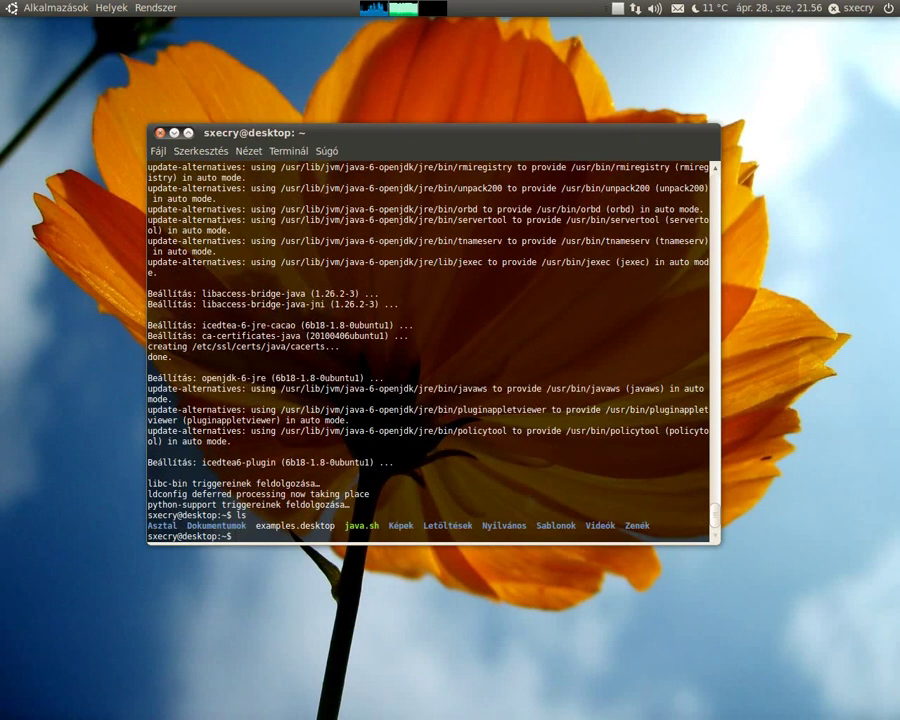
text(./java.sh)
key(Return)
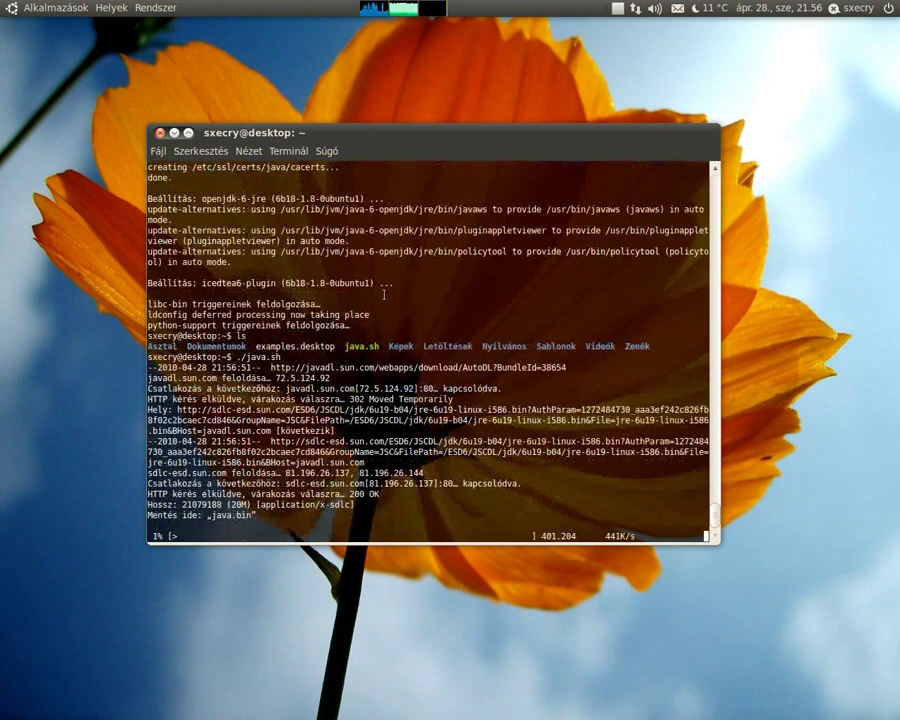
Launch GNOME Do and open the Megjelenés section of its preferences
click(55, 8)
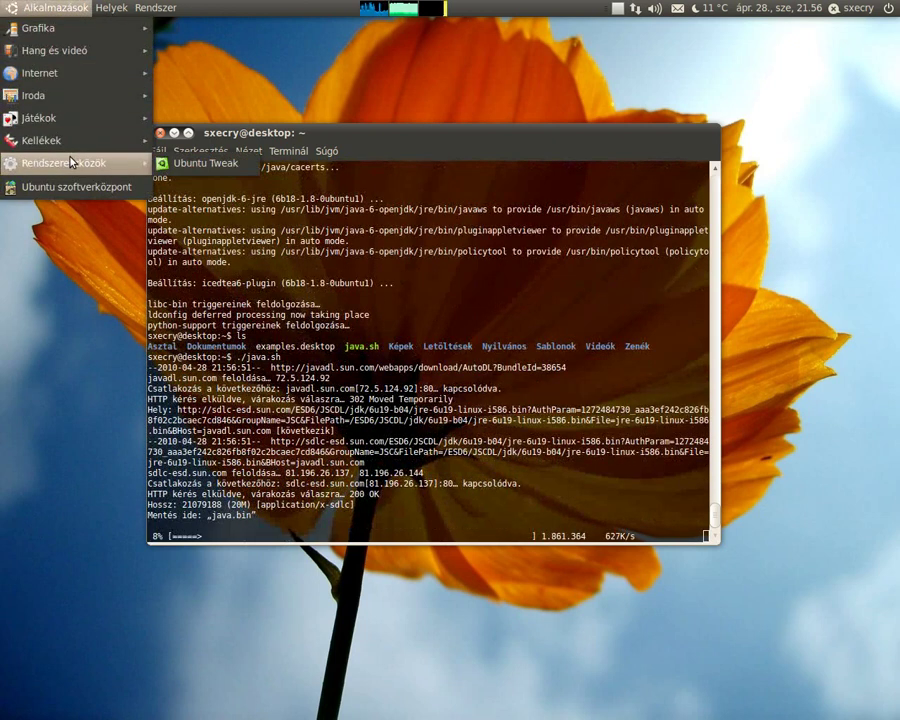
mouse_move(72, 150)
click(217, 208)
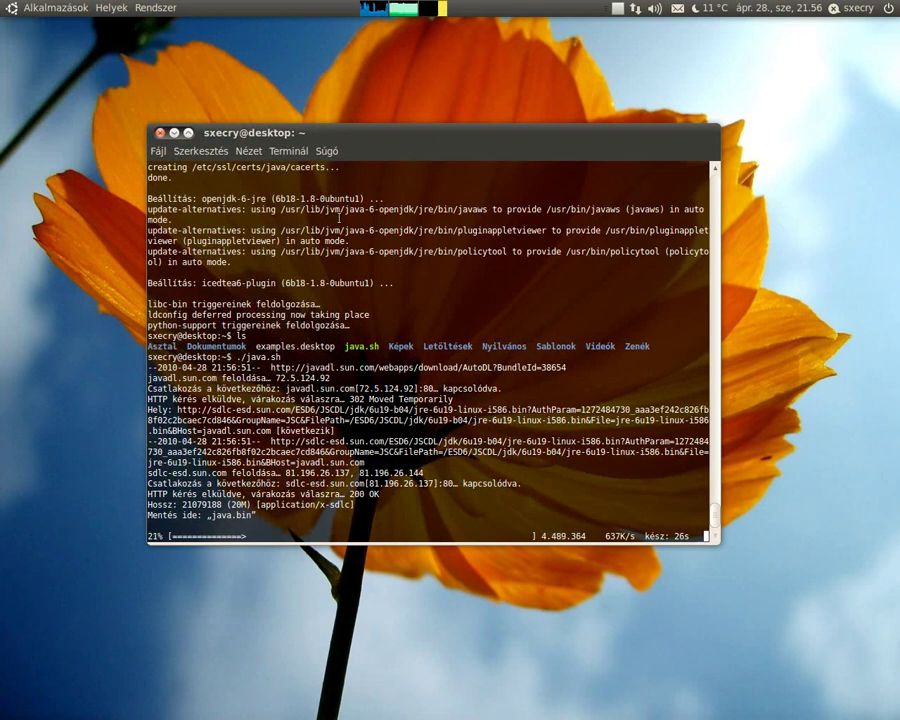
click(582, 242)
click(603, 317)
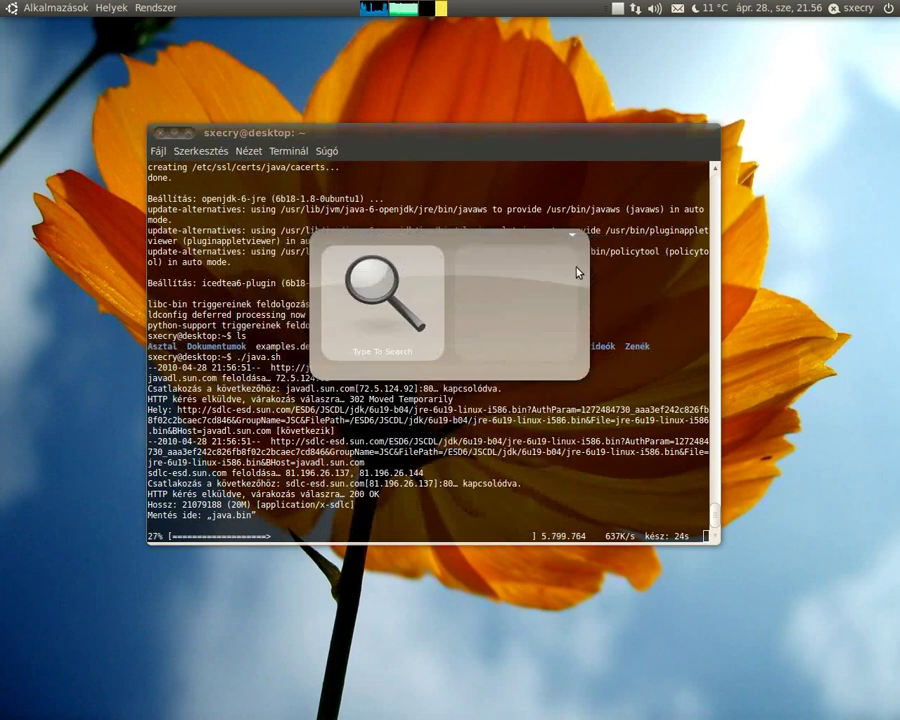
click(455, 231)
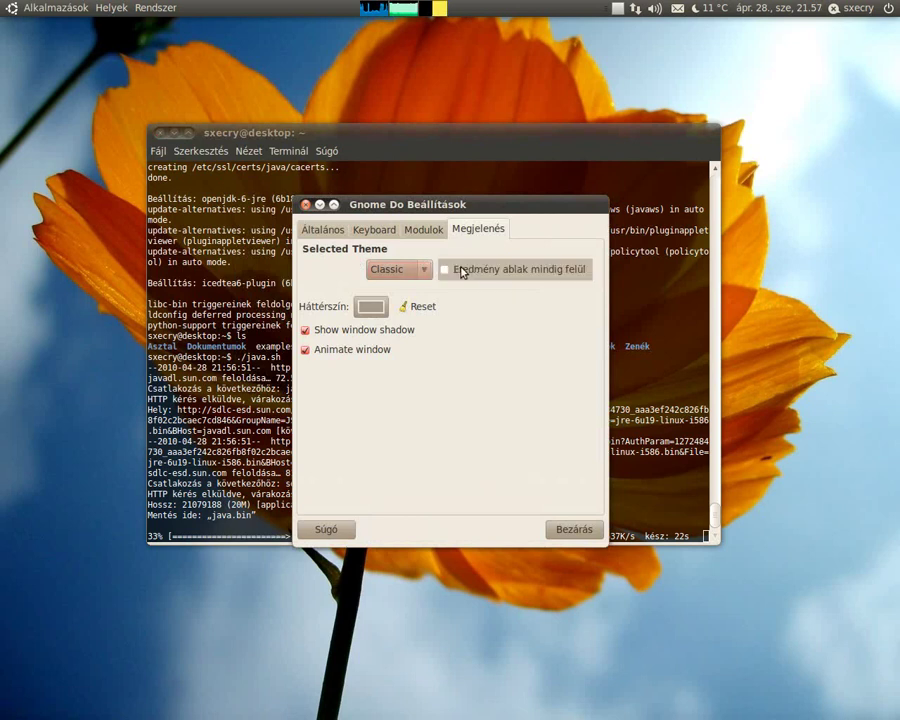
Enable Eredmény ablak mindig felül and choose Docky as the GNOME Do theme
click(445, 270)
click(427, 272)
click(401, 225)
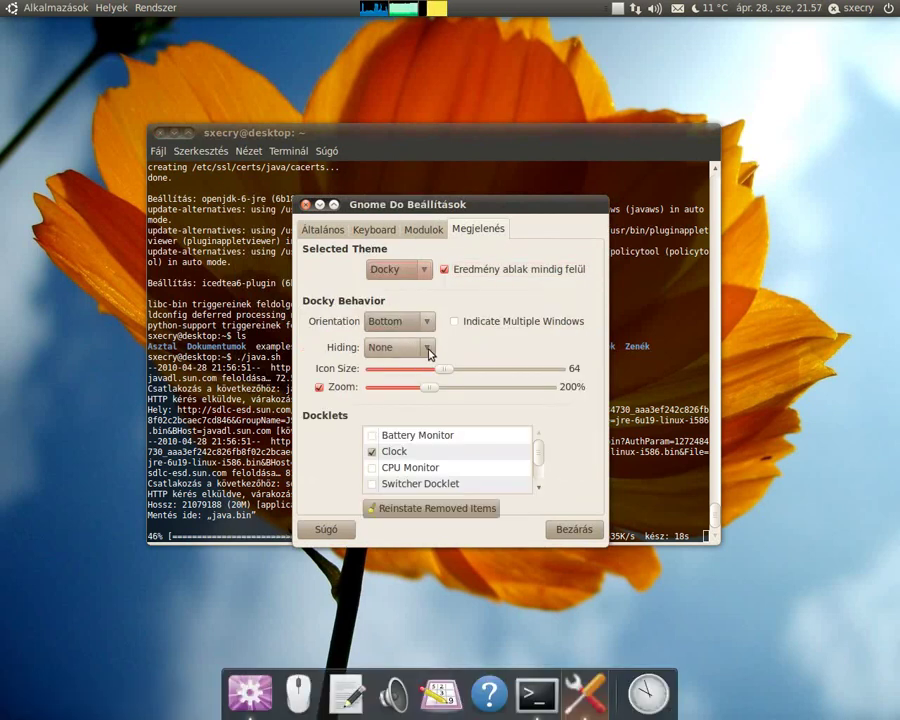
Set the dock's hiding to Intellihide, its icon size to 24 and its zoom to 150%
click(426, 346)
click(412, 385)
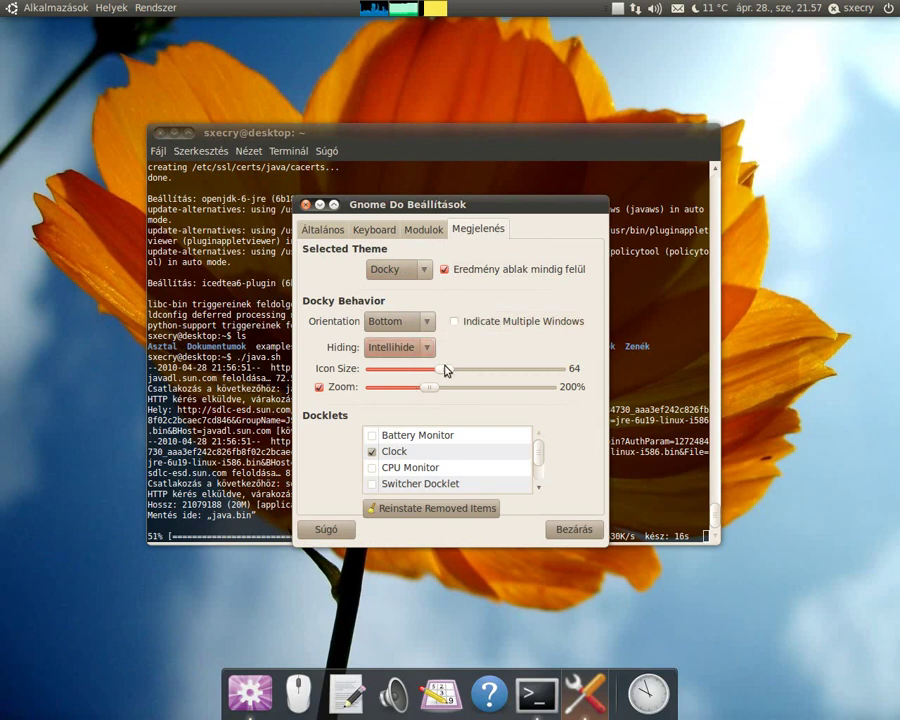
drag(446, 370, 389, 393)
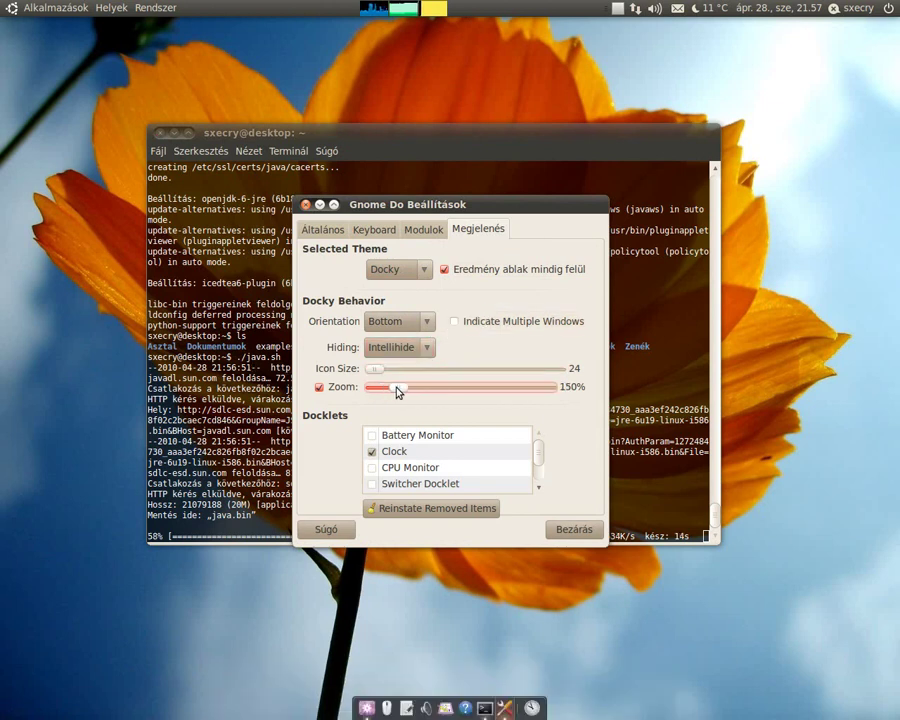
Disable the Clock docklet and enable the Trash docklet for the dock
click(378, 453)
scroll(376, 468, down, 2)
click(372, 467)
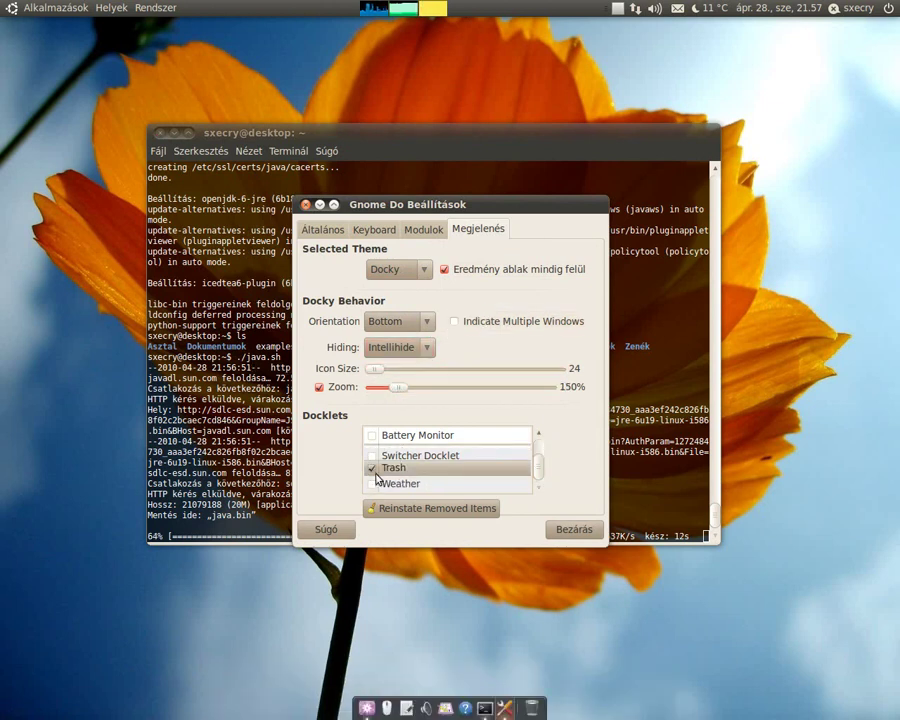
Turn on hiding the GNOME Do window at first start (csendes mód) and close the preferences
click(410, 229)
click(362, 229)
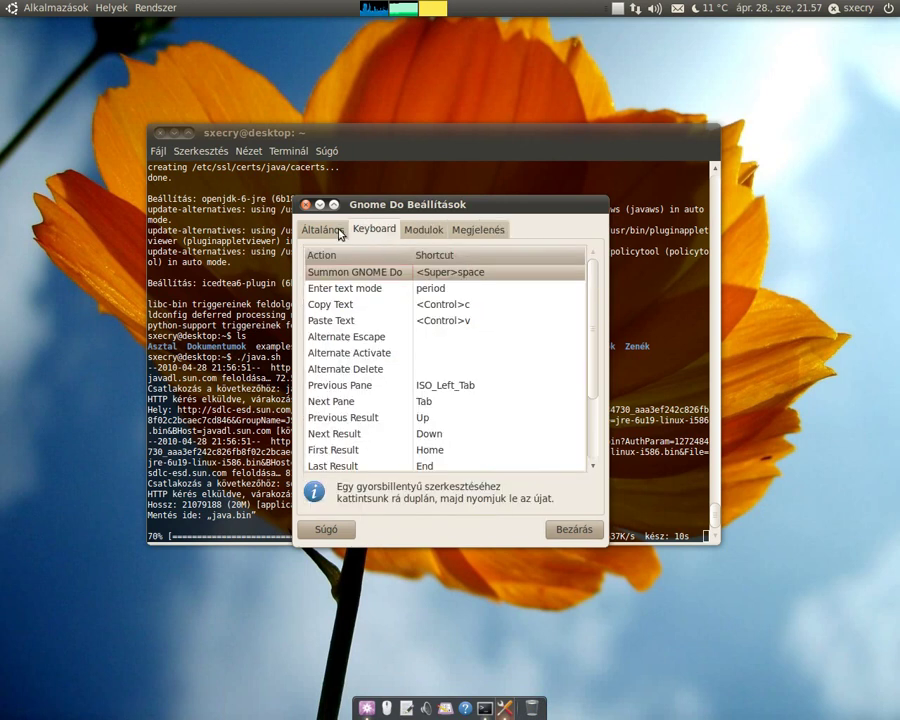
click(323, 229)
click(392, 291)
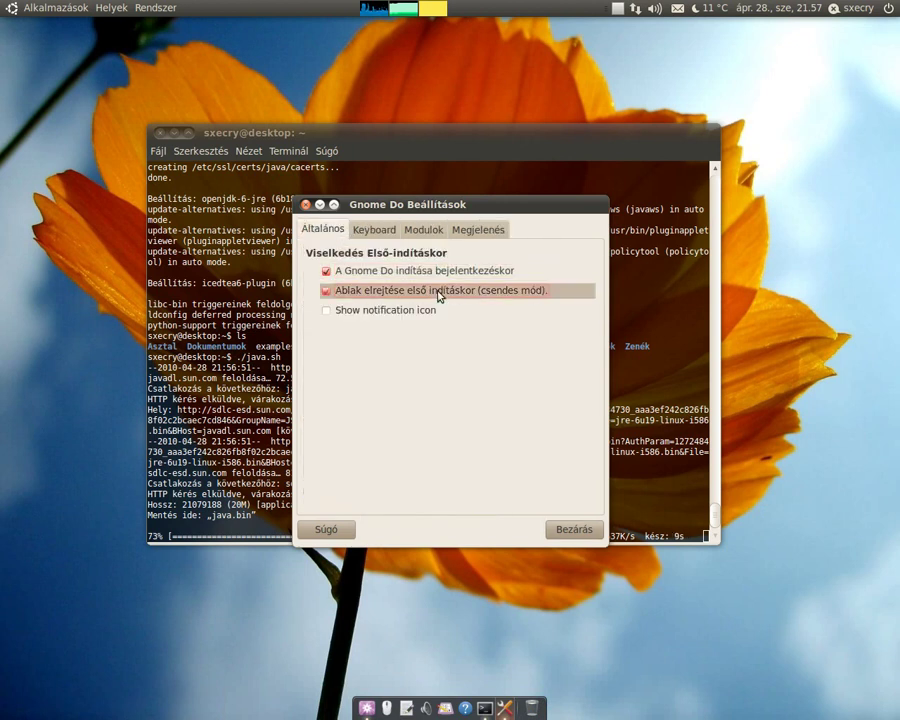
click(571, 528)
Remove the unneeded launchers from the dock, keeping GNOME Do, the terminal, gedit and the trash
drag(494, 708, 412, 658)
drag(455, 708, 452, 645)
drag(465, 708, 465, 650)
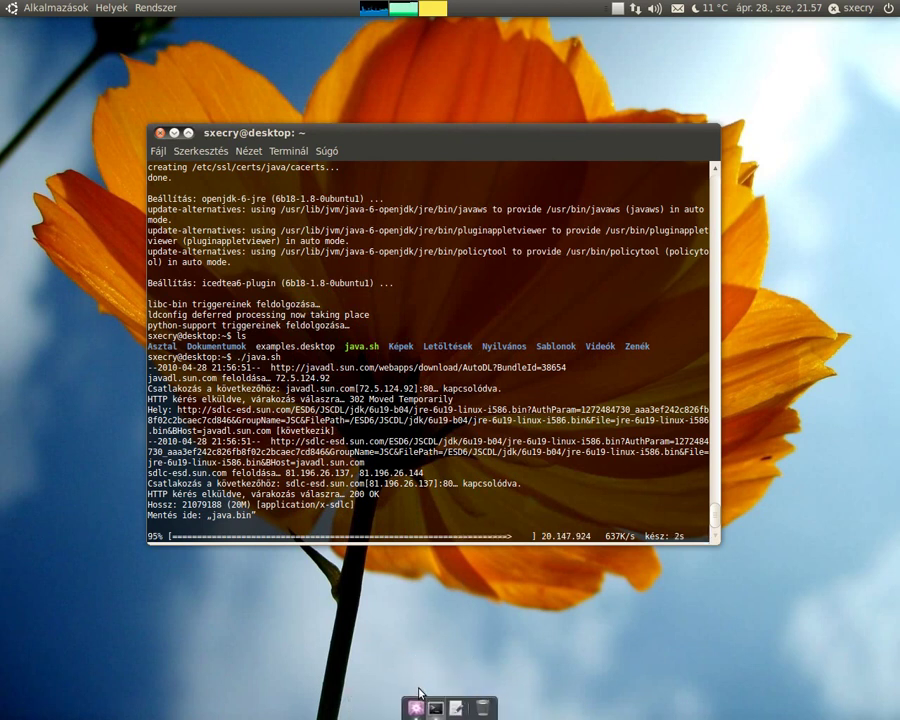
Find Firefox webböngésző in GNOME Do with "fir" and add it to the dock
key(super+space)
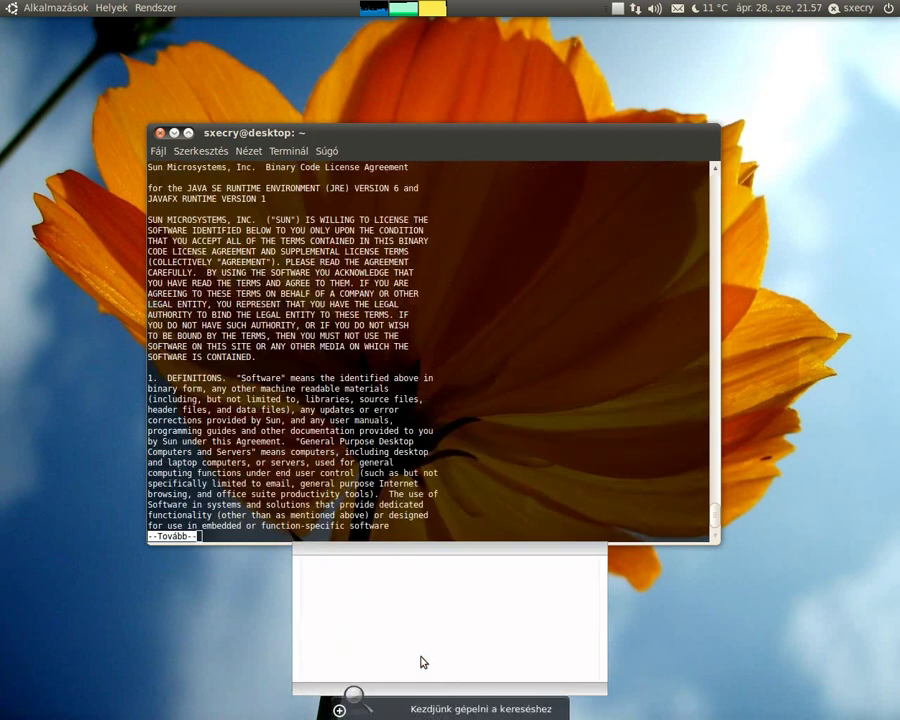
text(fir)
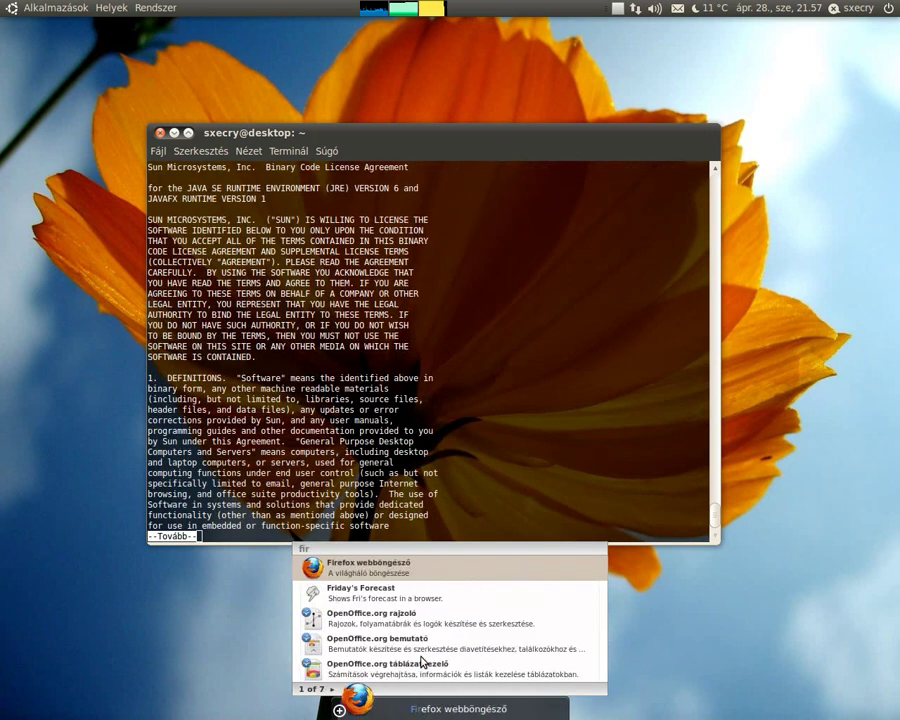
key(Escape)
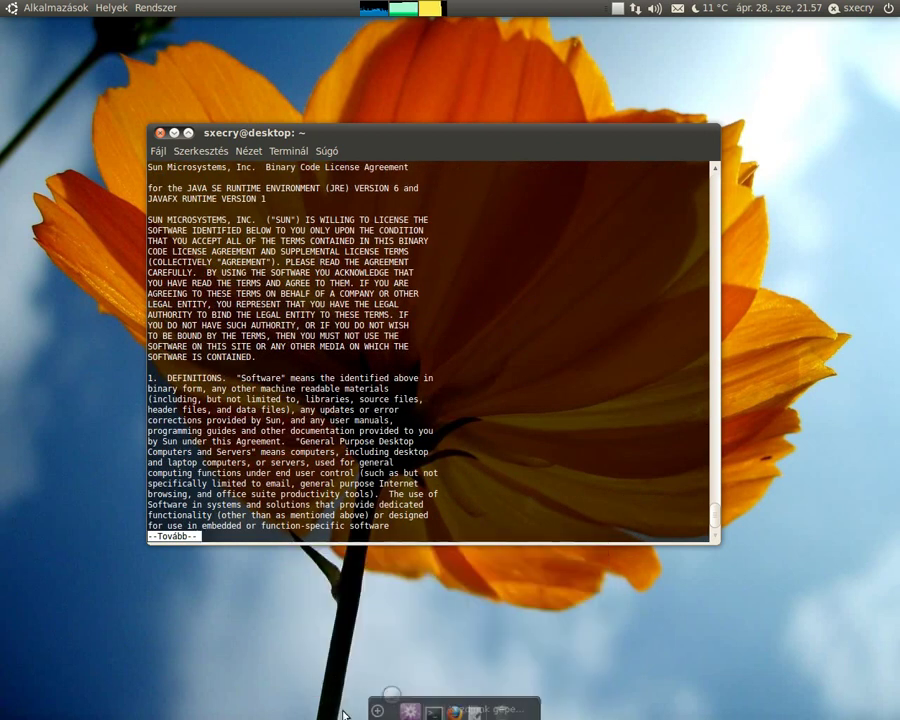
Page through the Sun Java license agreement in the terminal and accept its terms with "yes"
key(space)
key(space)
key(space)
key(space)
key(space)
key(space)
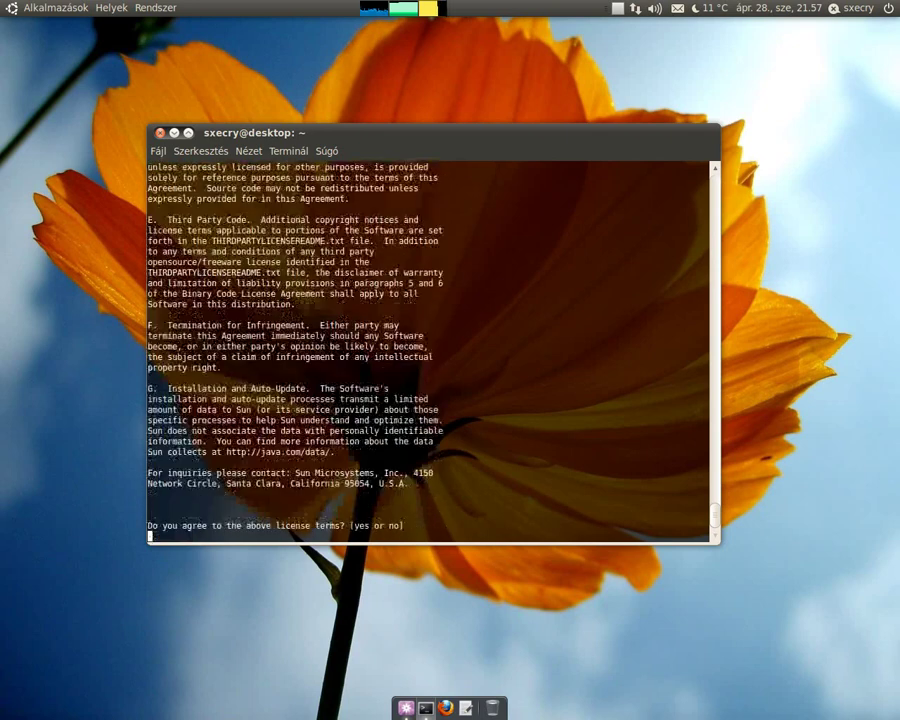
text(yes)
key(Return)
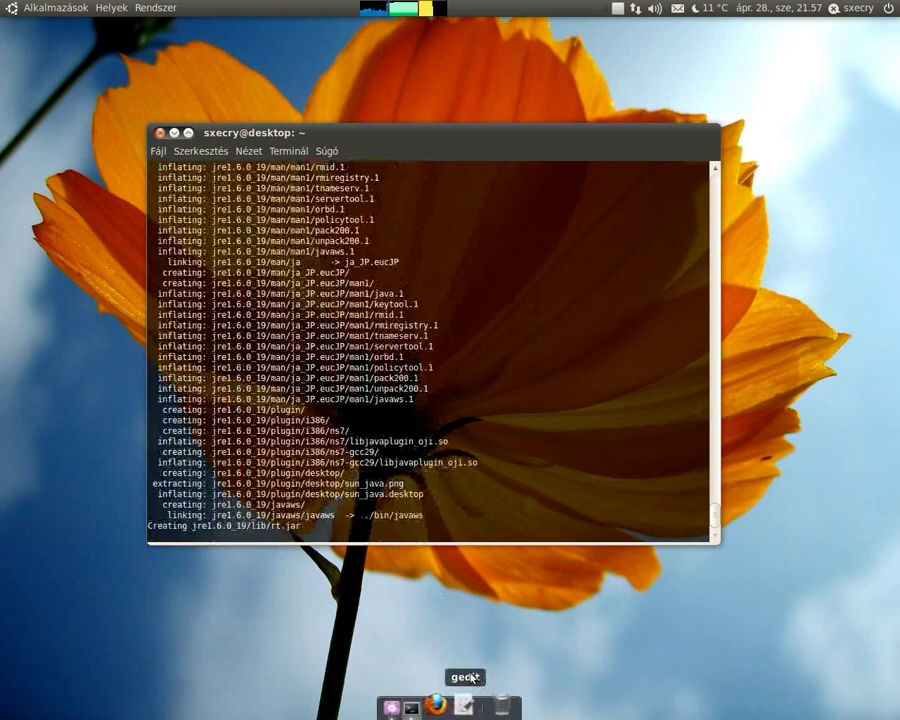
Find Exaile in GNOME Do with "e" and add it to the dock, dismissing any stray window menu
key(super+space)
text(e)
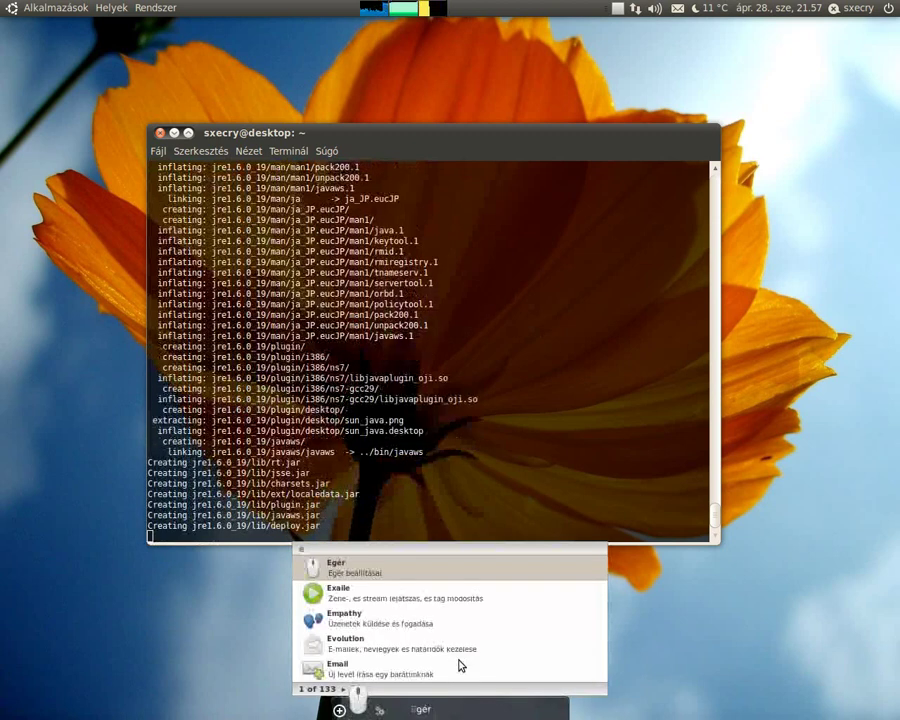
key(Down)
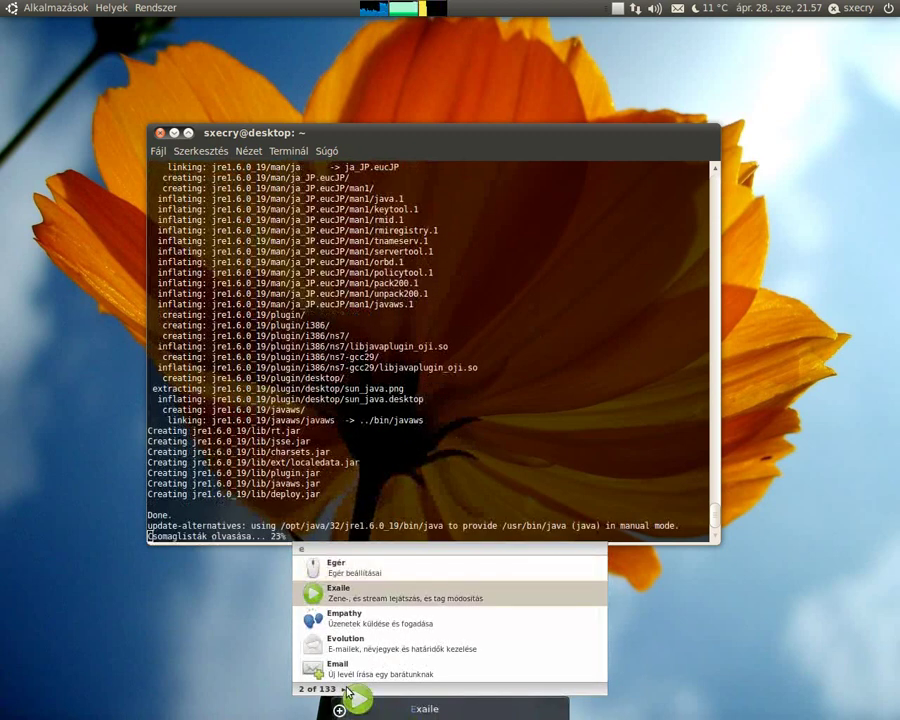
key(Escape)
key(alt+space)
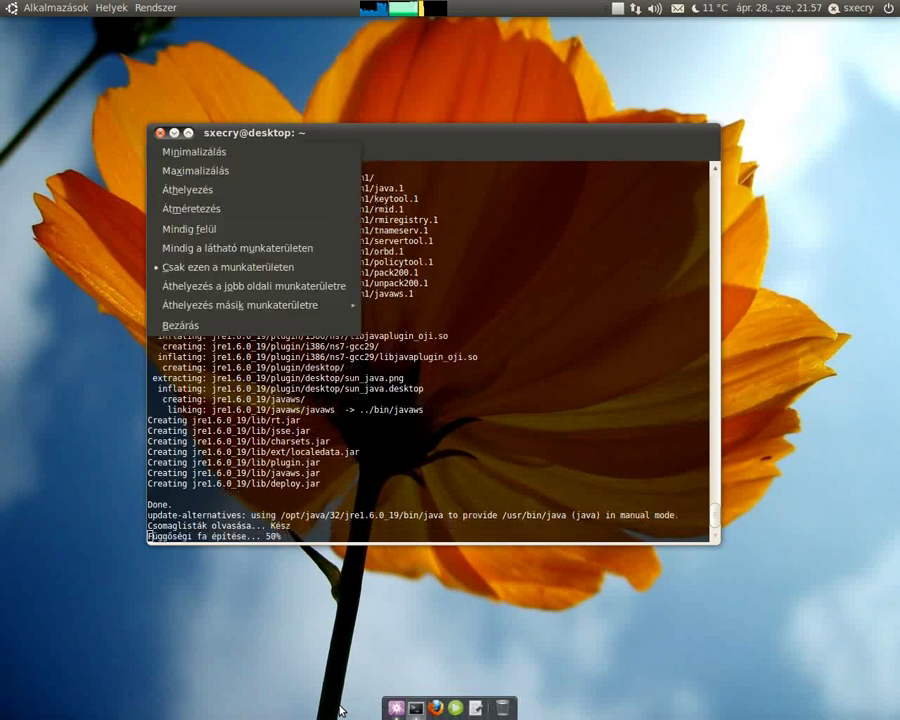
key(Escape)
Find VLC media player in GNOME Do with "vlc" and add it to the dock
key(super+space)
text(c)
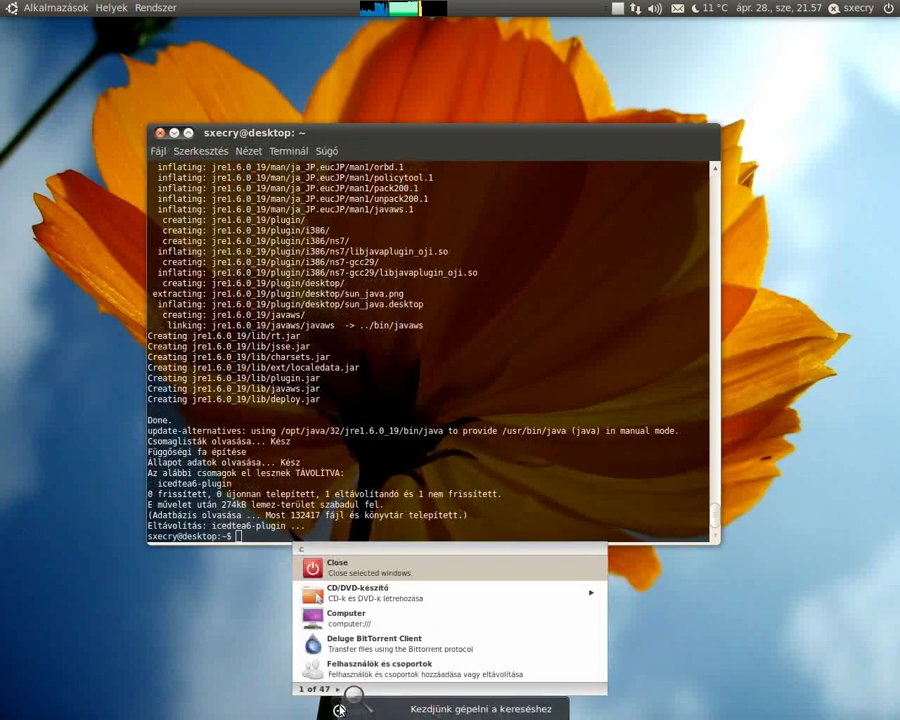
key(BackSpace)
text(vlx)
key(BackSpace)
text(c)
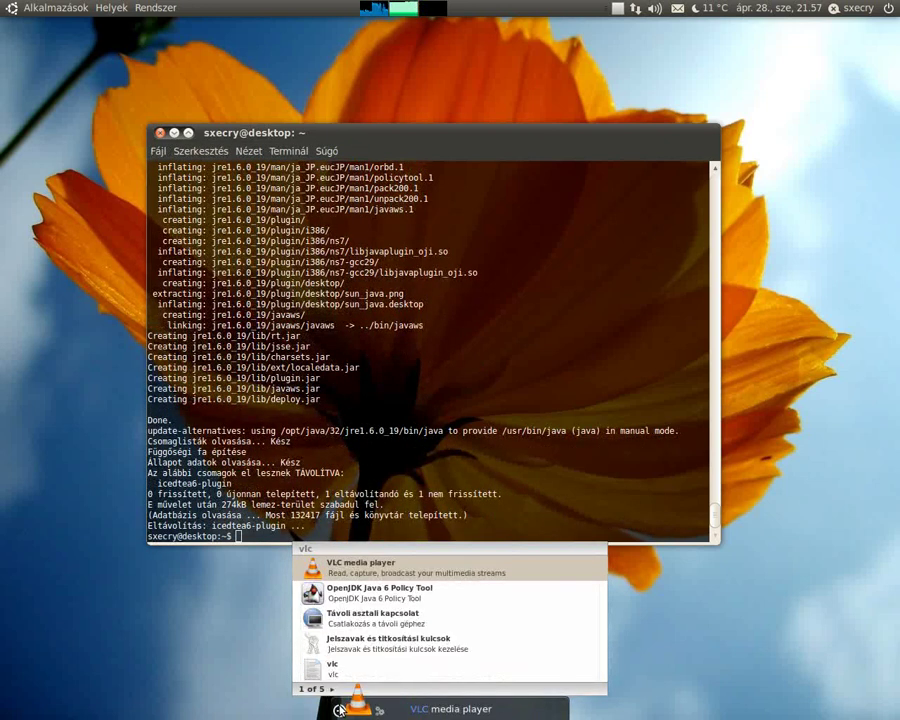
key(Return)
Find Deluge BitTorrent Client in GNOME Do with "del", add it to the dock, and dismiss the search
key(super+space)
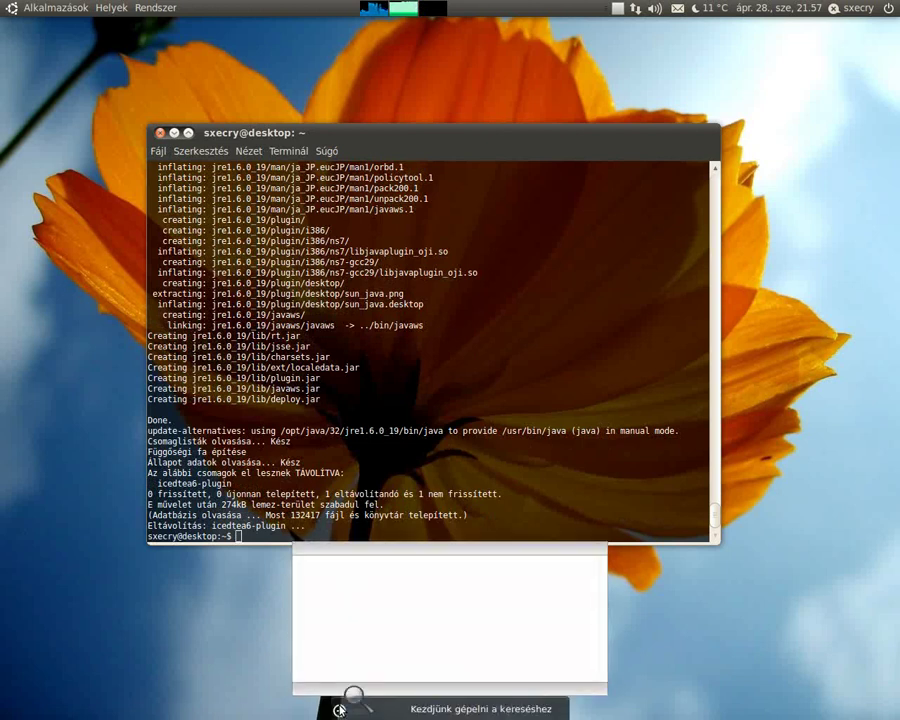
text(del)
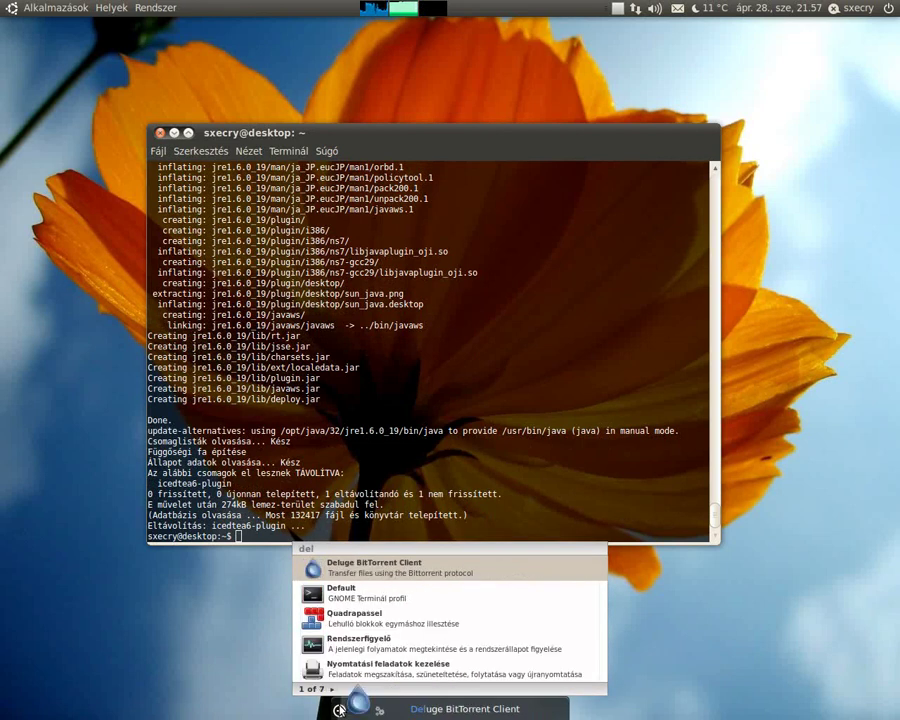
key(Return)
key(super+space)
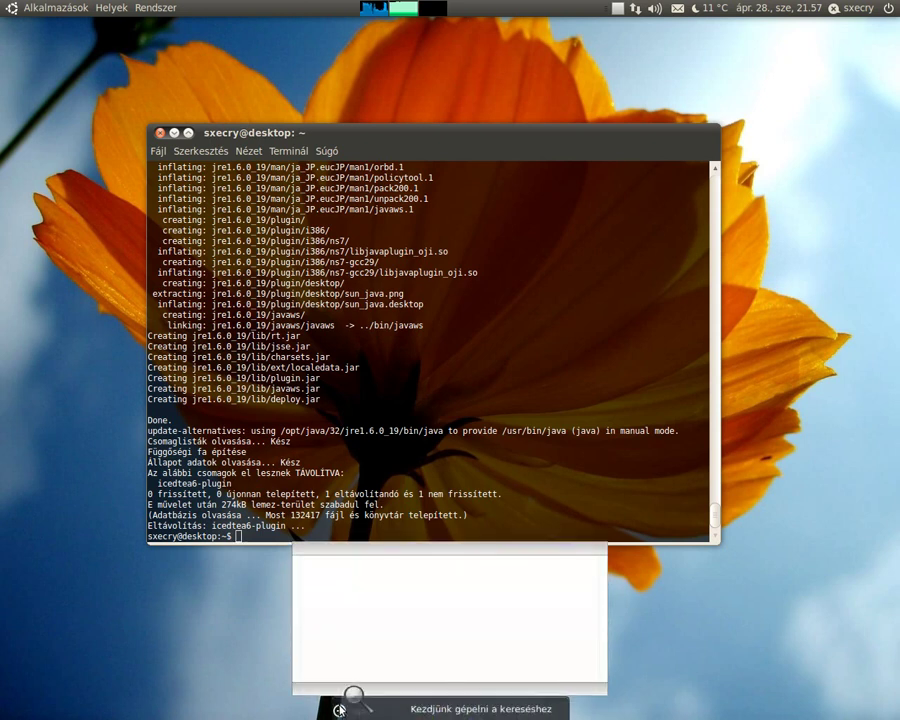
key(Escape)
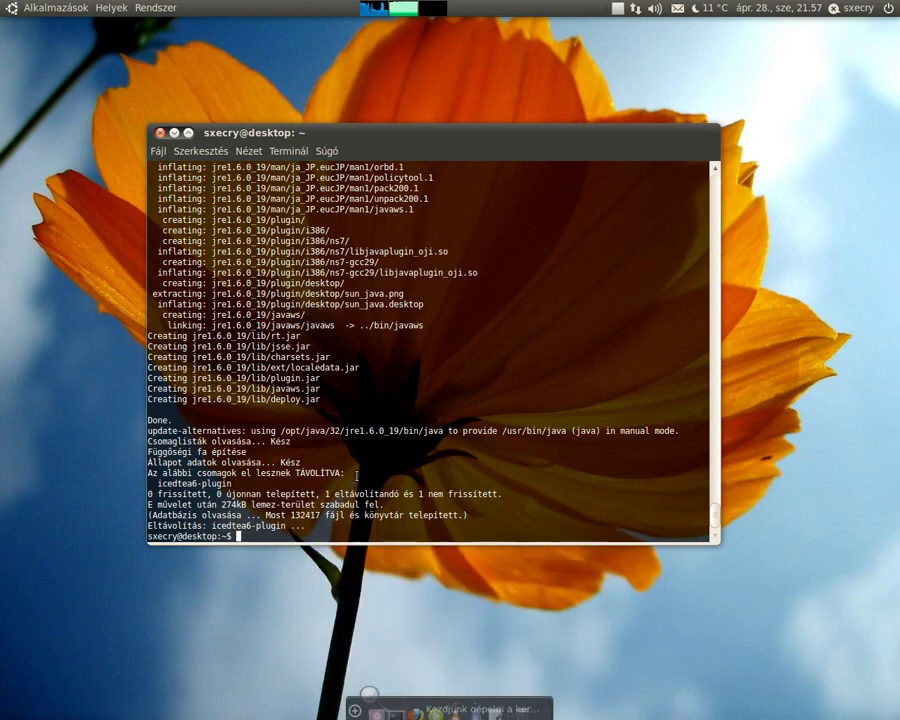